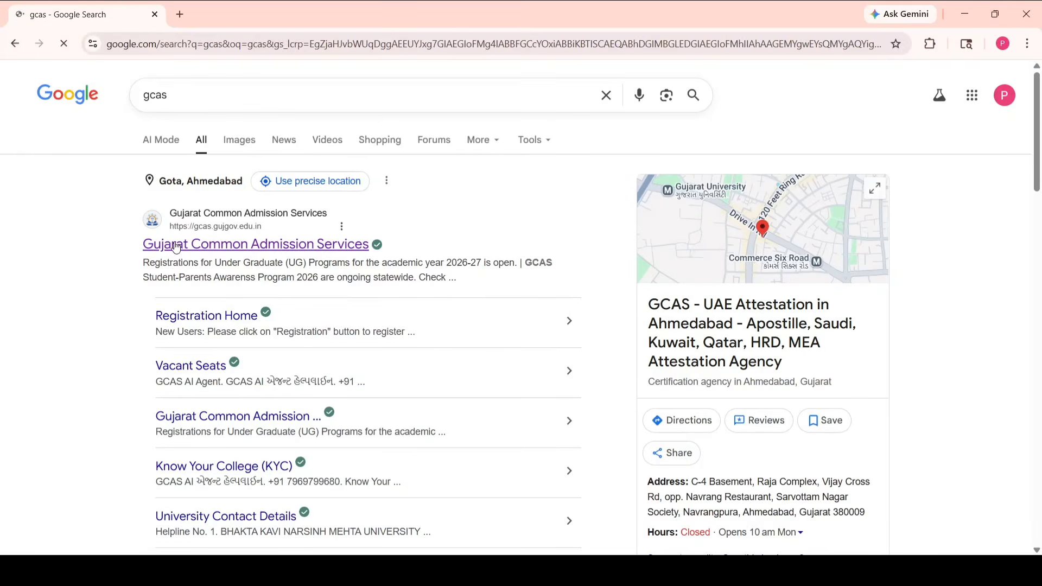
Open the official Gujarat Common Admission Services site from the Google results.
left_click(278, 249)
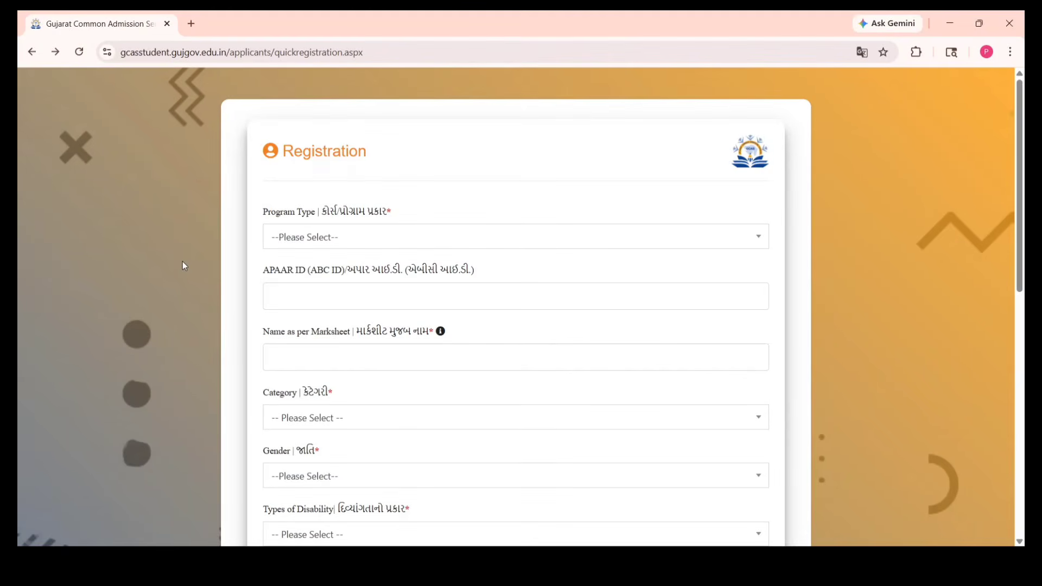
Choose Under Graduate (Regular), enter the applicant's name as per marksheet, and select category SC.
left_click(364, 242)
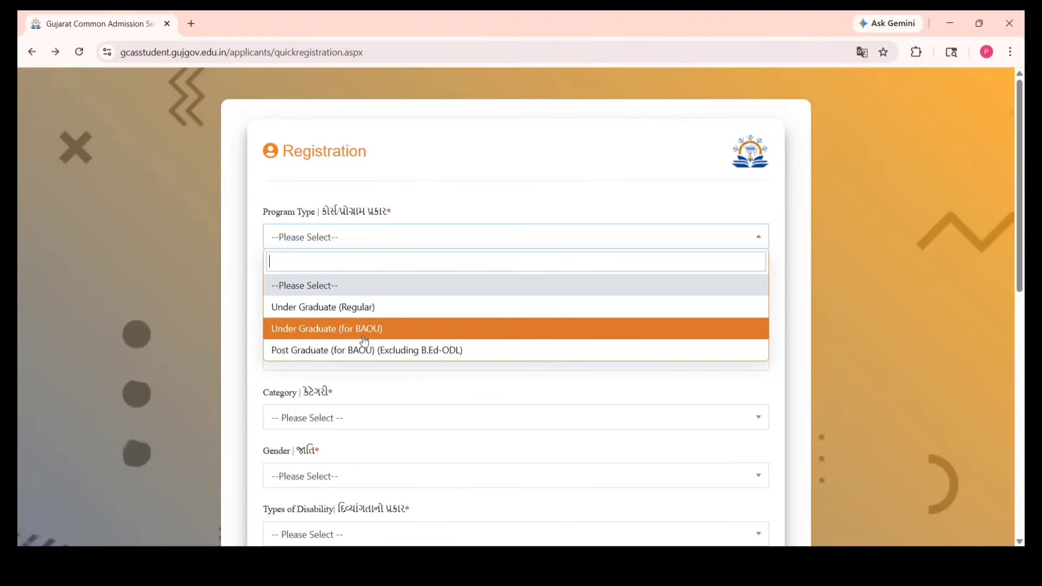
left_click(392, 318)
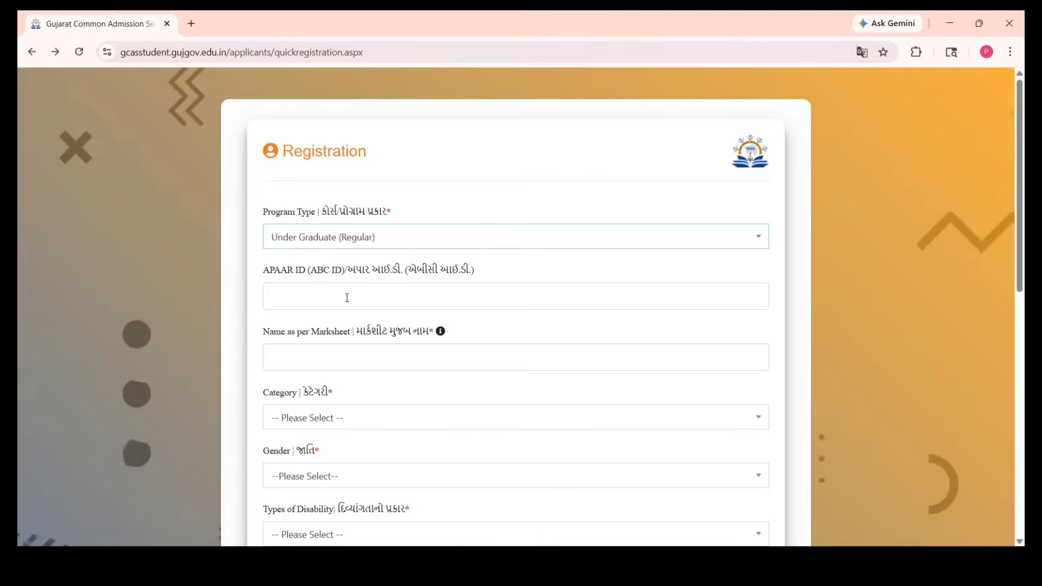
left_click(355, 358)
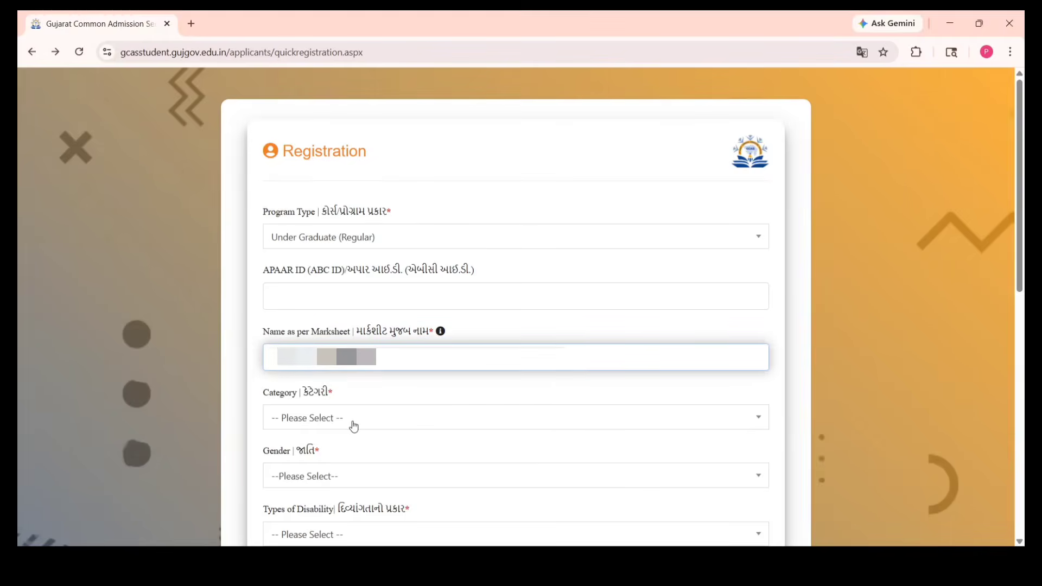
left_click(354, 426)
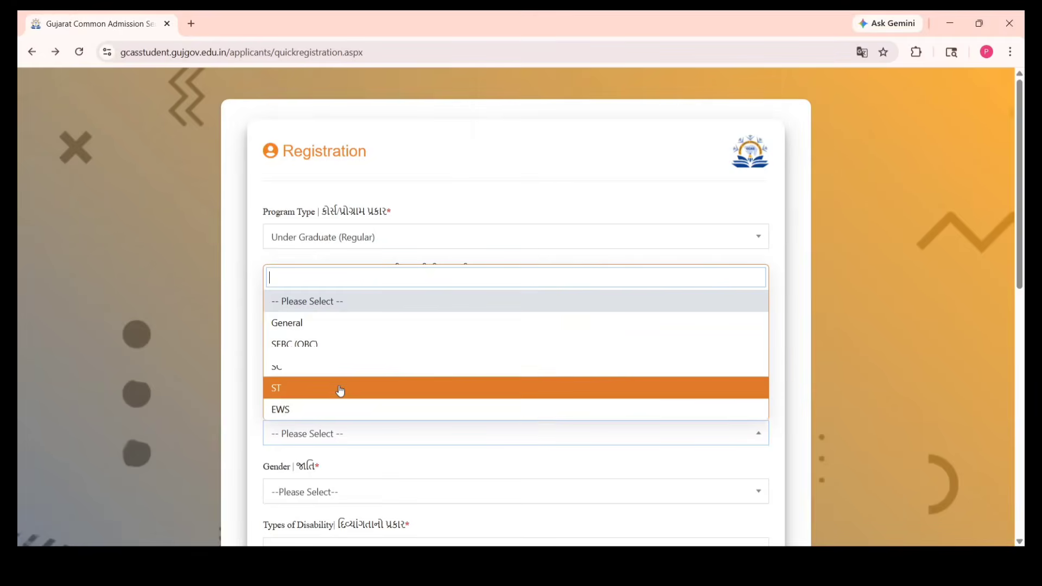
left_click(341, 367)
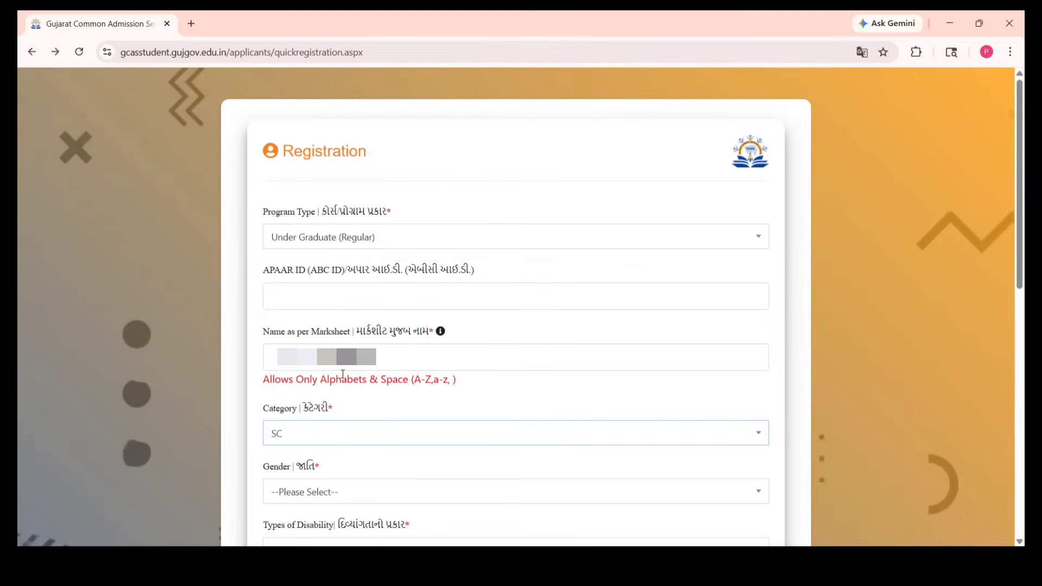
left_click(387, 362)
key("BackSpace")
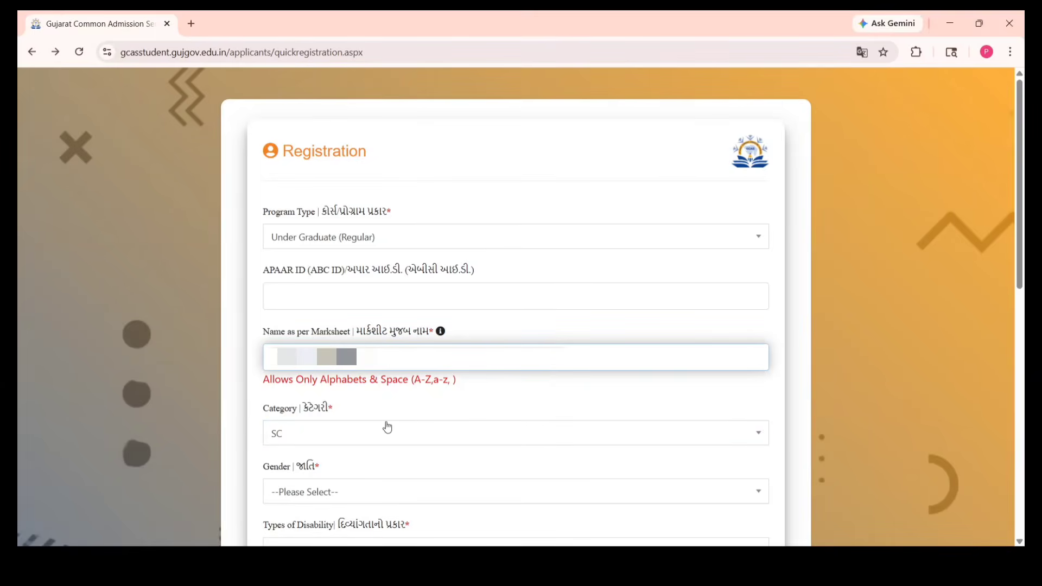
Set gender to Female and disability type to None, then move to the birth date field.
scroll(385, 429, "down", 1)
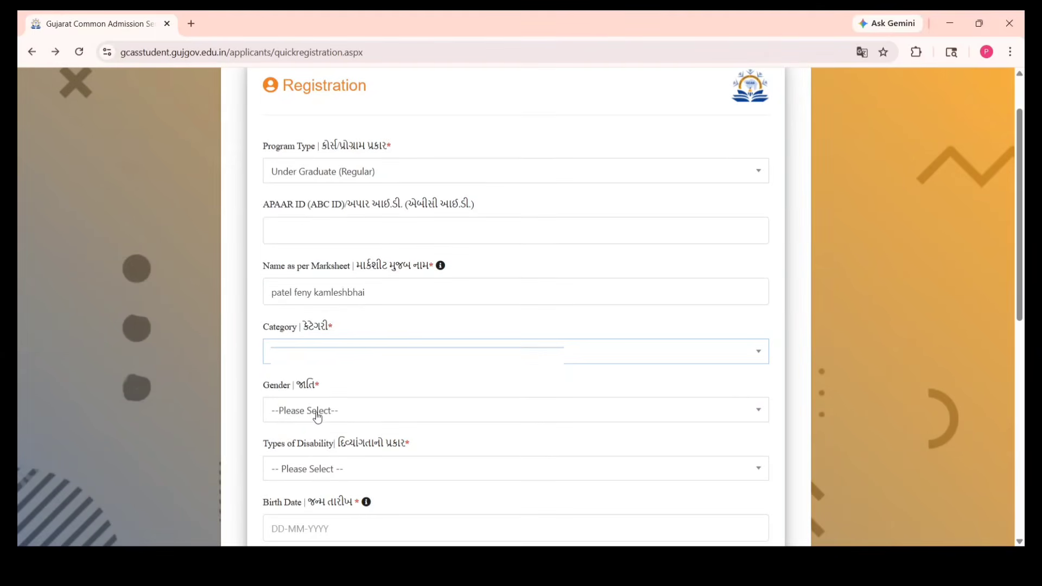
left_click(318, 415)
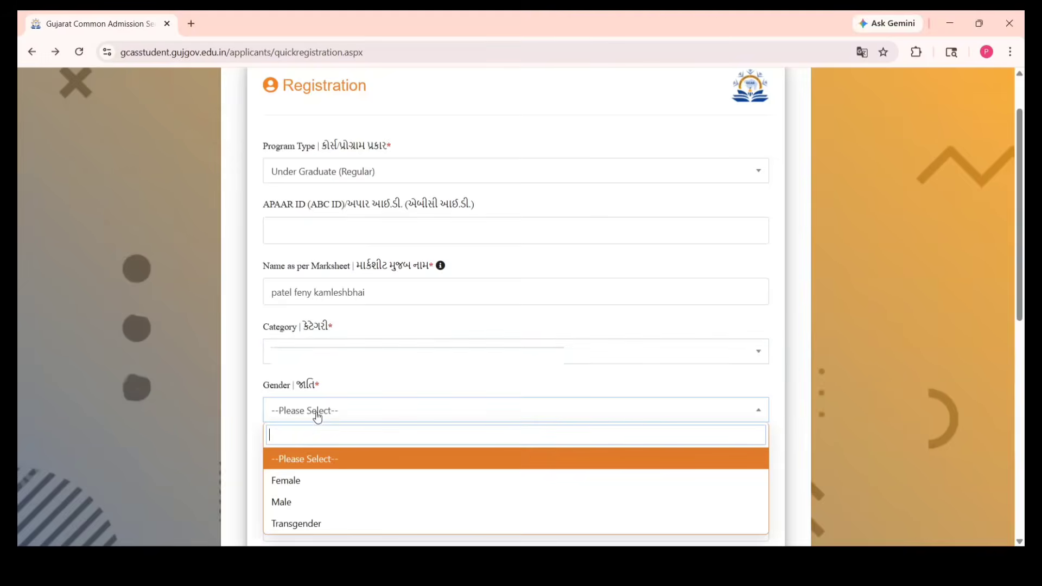
left_click(313, 489)
scroll(380, 434, "down", 1)
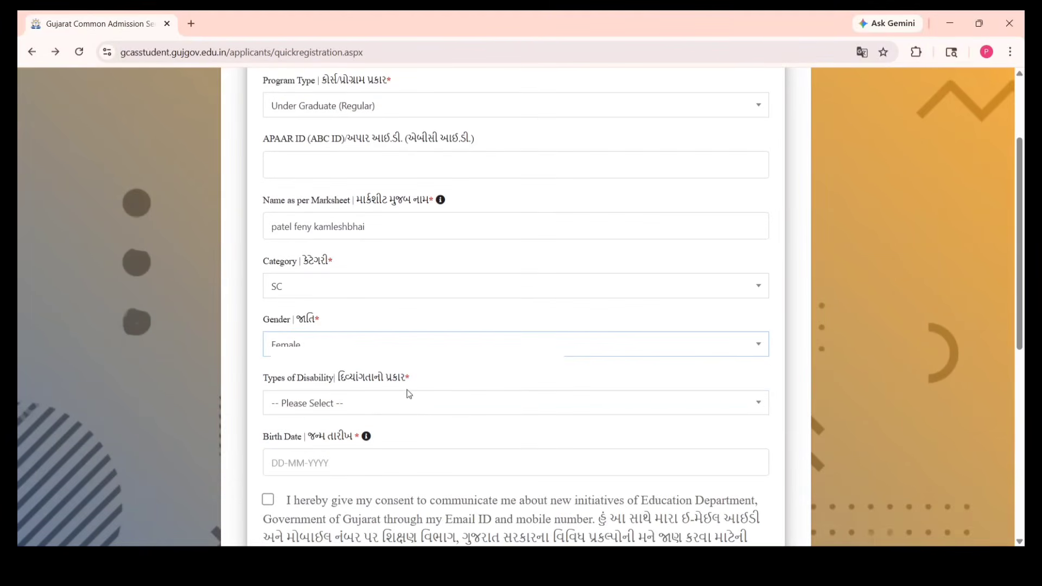
scroll(303, 424, "down", 1)
left_click(343, 341)
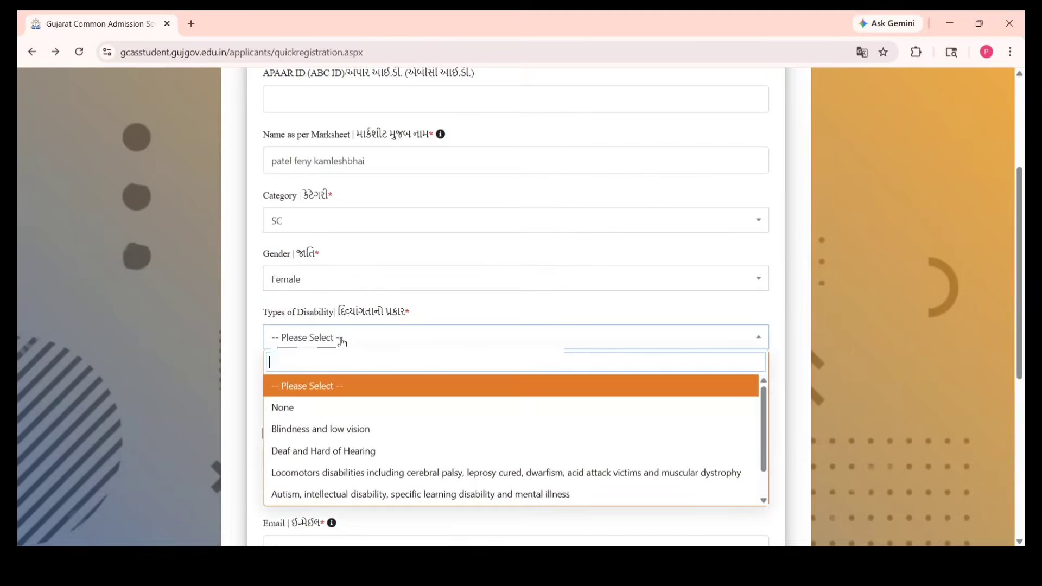
left_click(291, 413)
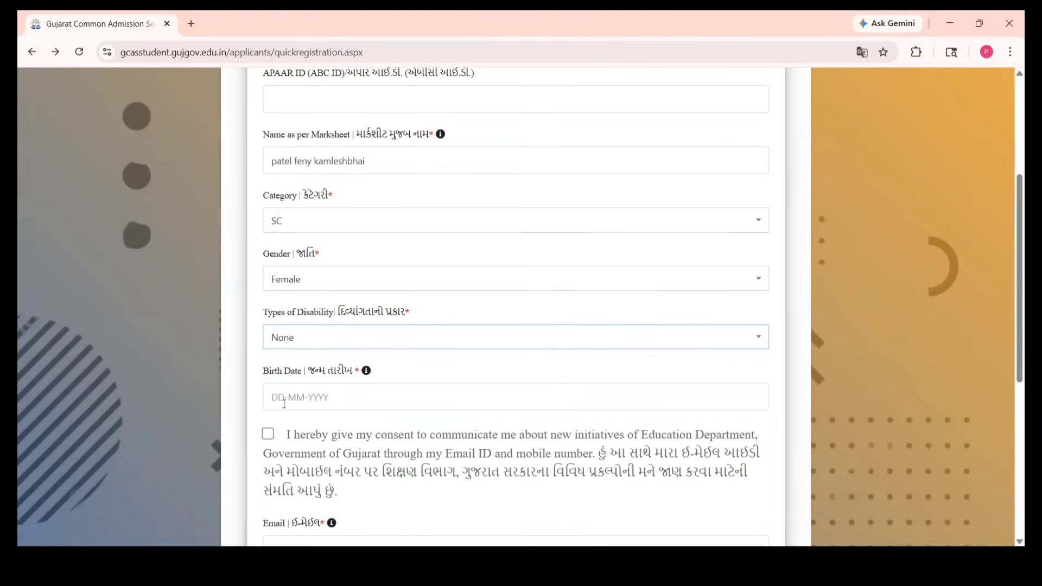
left_click(284, 404)
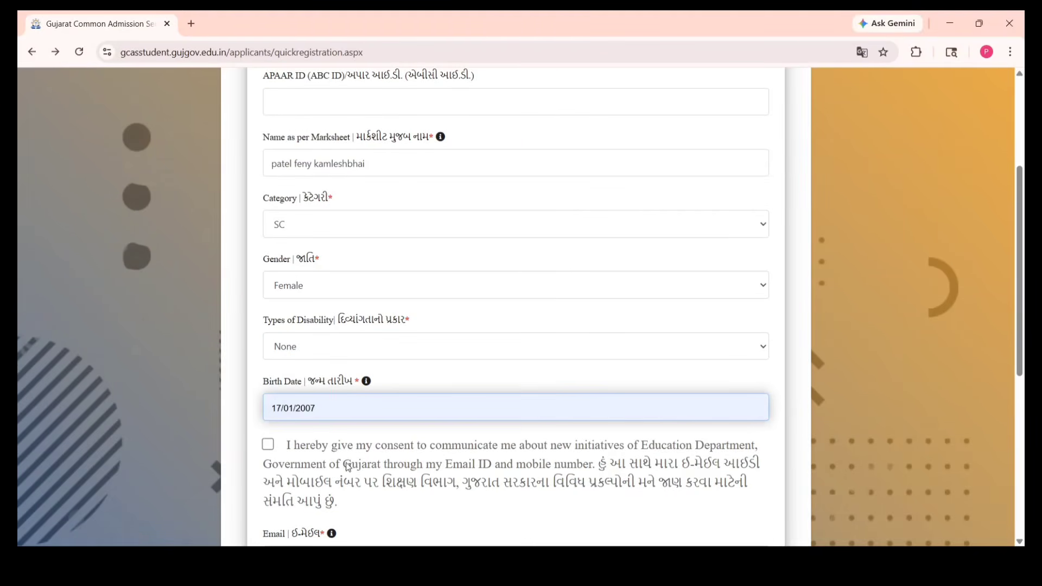
scroll(289, 387, "down", 3)
scroll(289, 387, "down", 3)
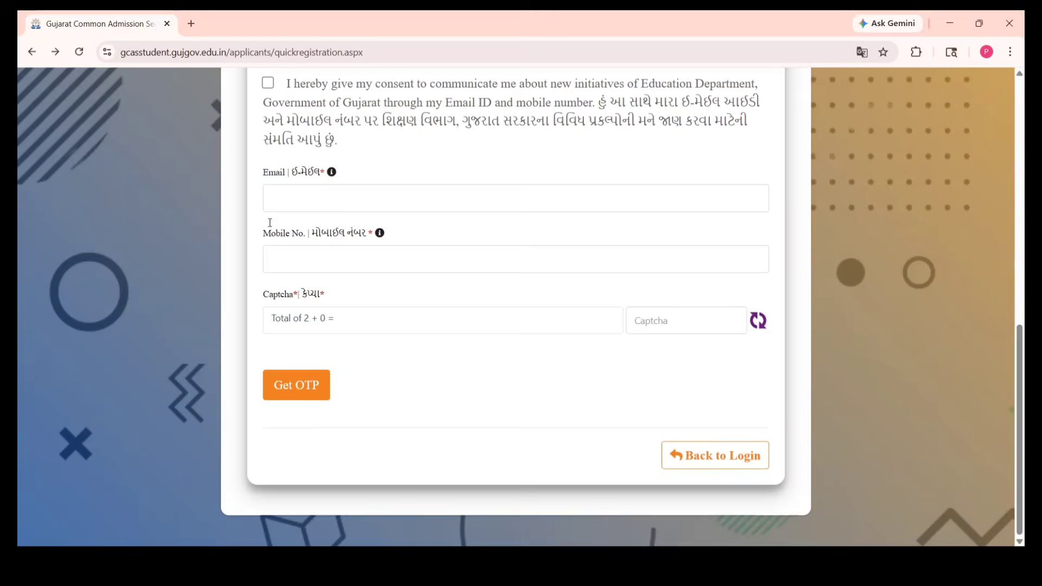
left_click(268, 83)
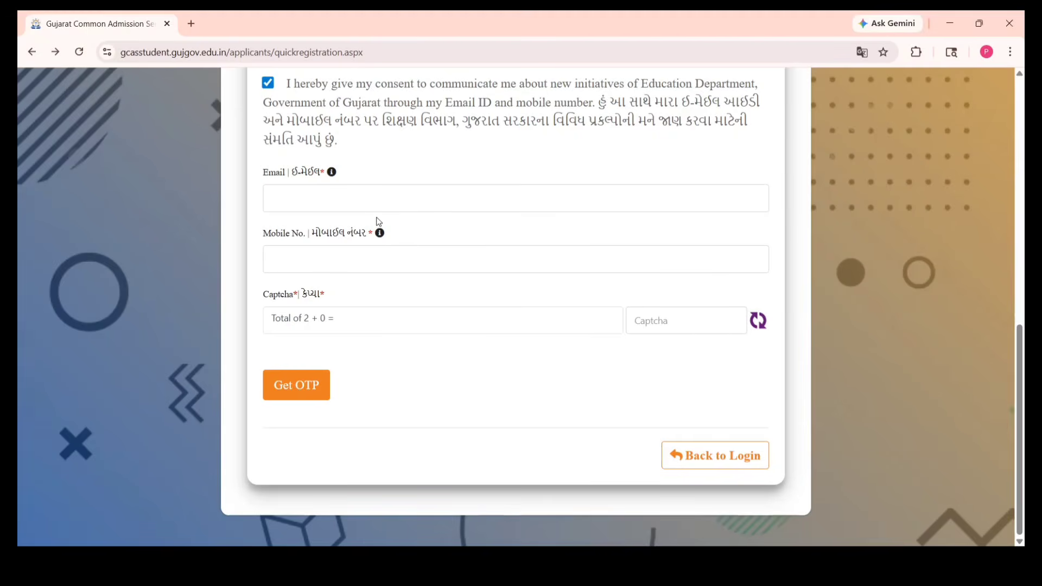
Fill in the saved e-mail and mobile number, answer captcha 2, and request the OTPs.
left_click(351, 203)
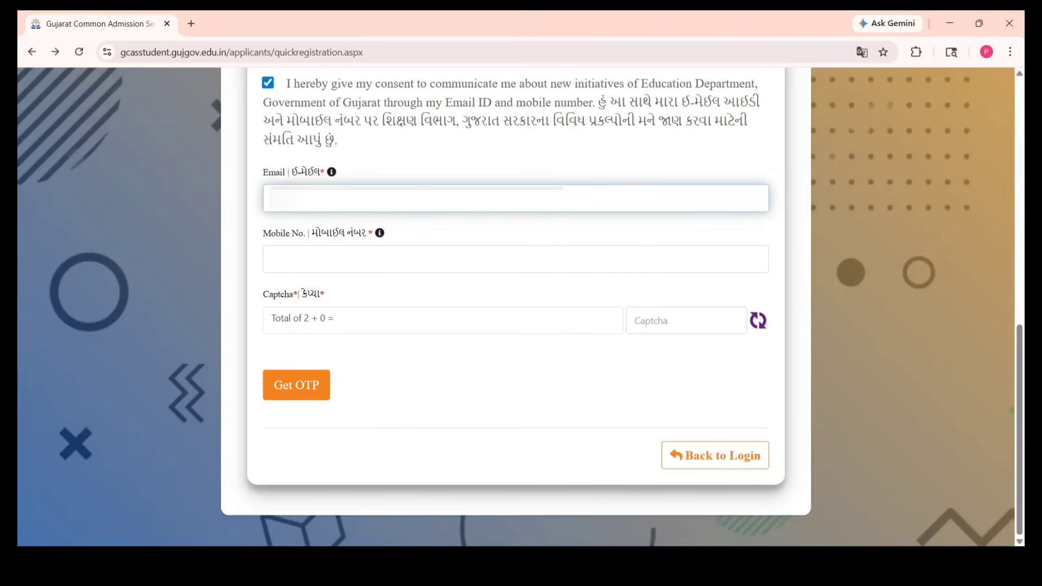
left_click(390, 225)
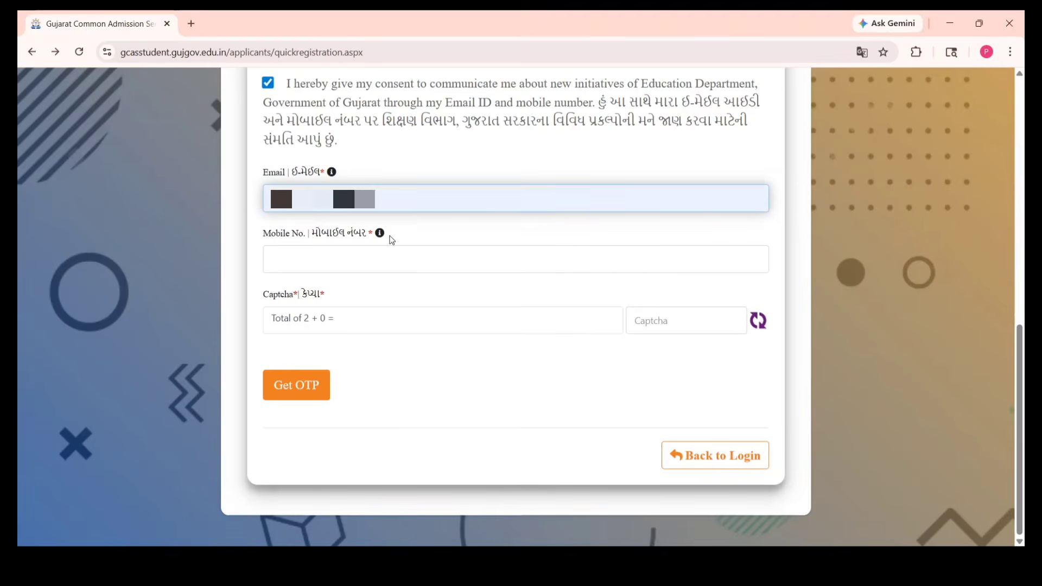
left_click(333, 269)
left_click(339, 280)
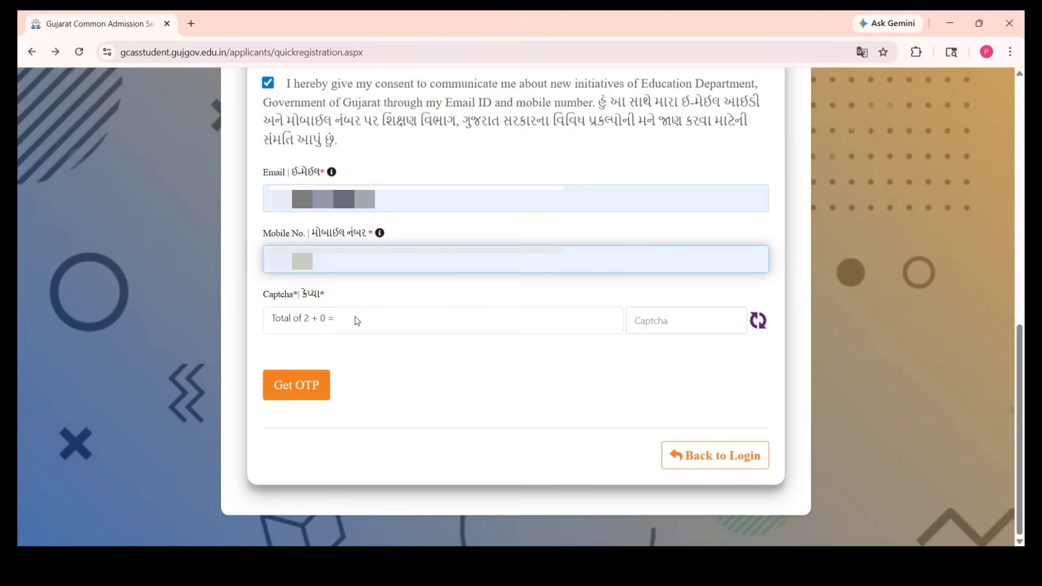
left_click(672, 318)
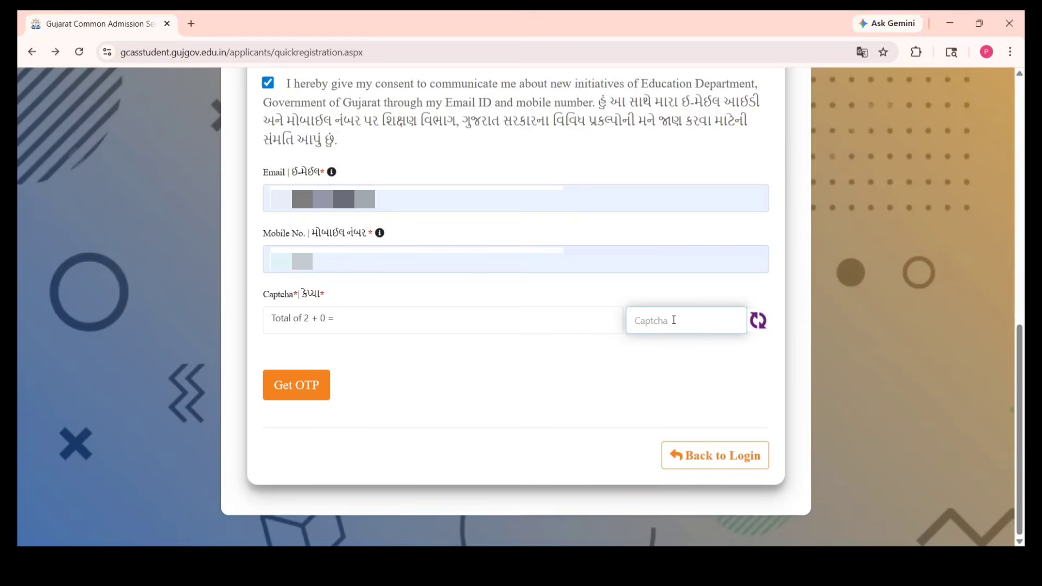
type("2")
left_click(304, 386)
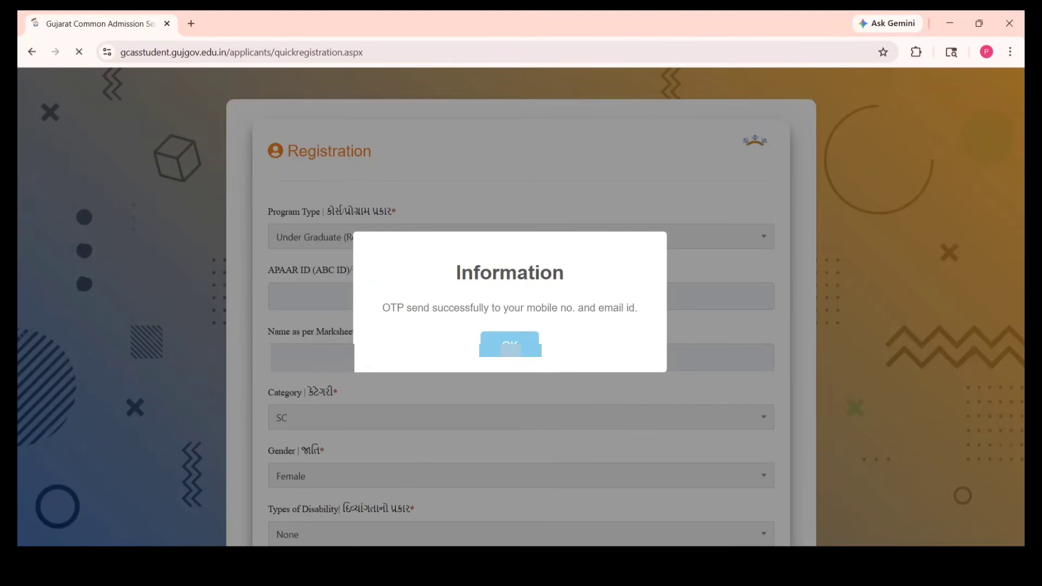
Enter the mobile and e-mail OTPs, submit, and re-answer the captcha with 80.
left_click(510, 346)
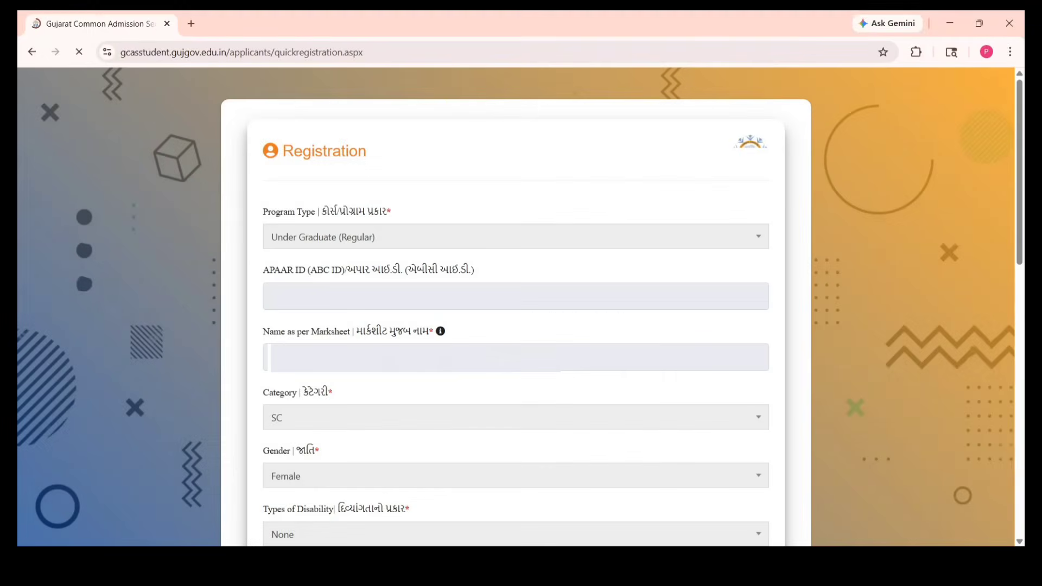
scroll(459, 421, "down", 3)
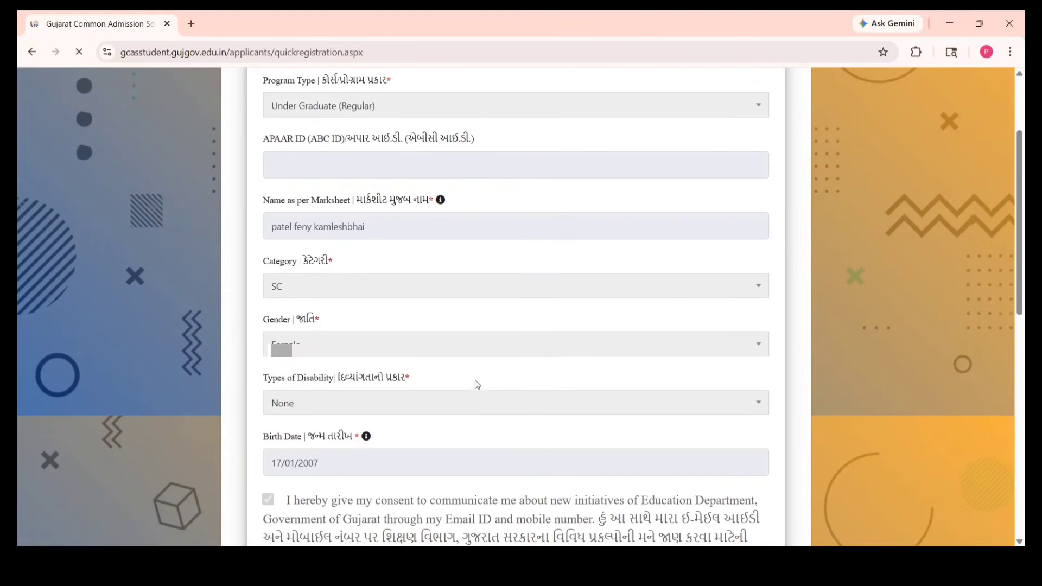
scroll(467, 368, "up", 1)
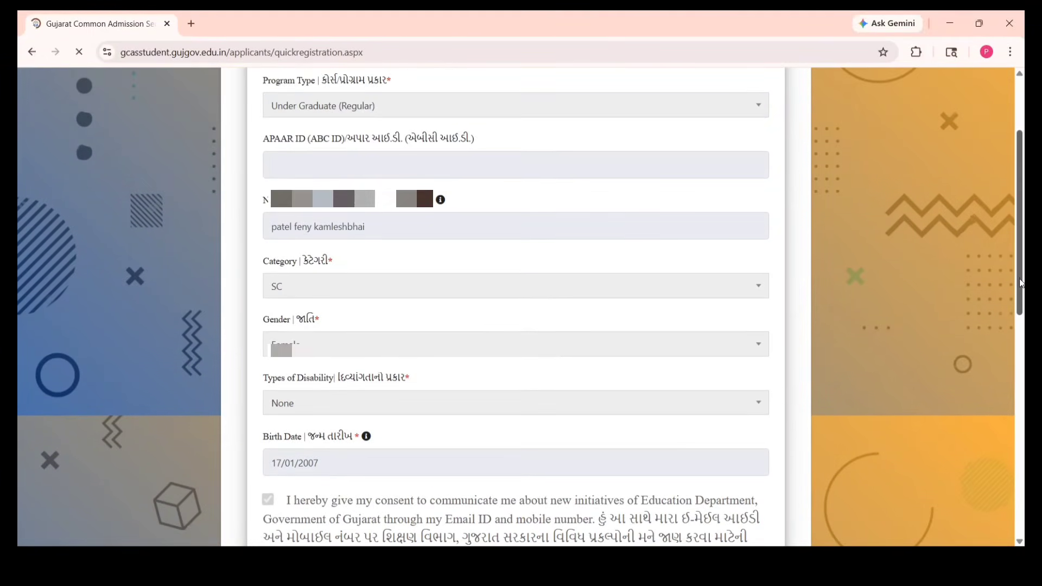
left_click_drag(1021, 284, 995, 465)
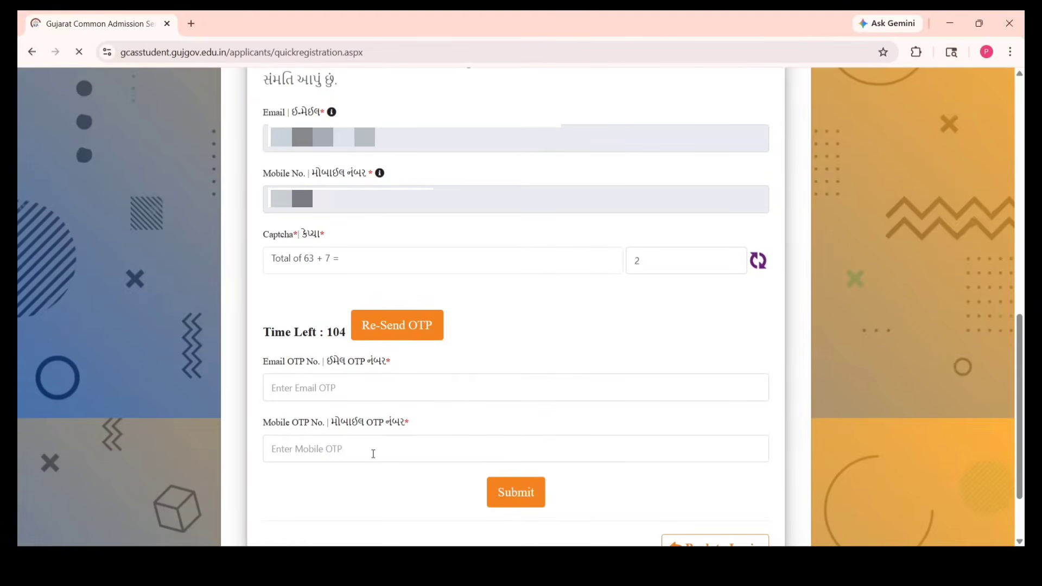
left_click(373, 453)
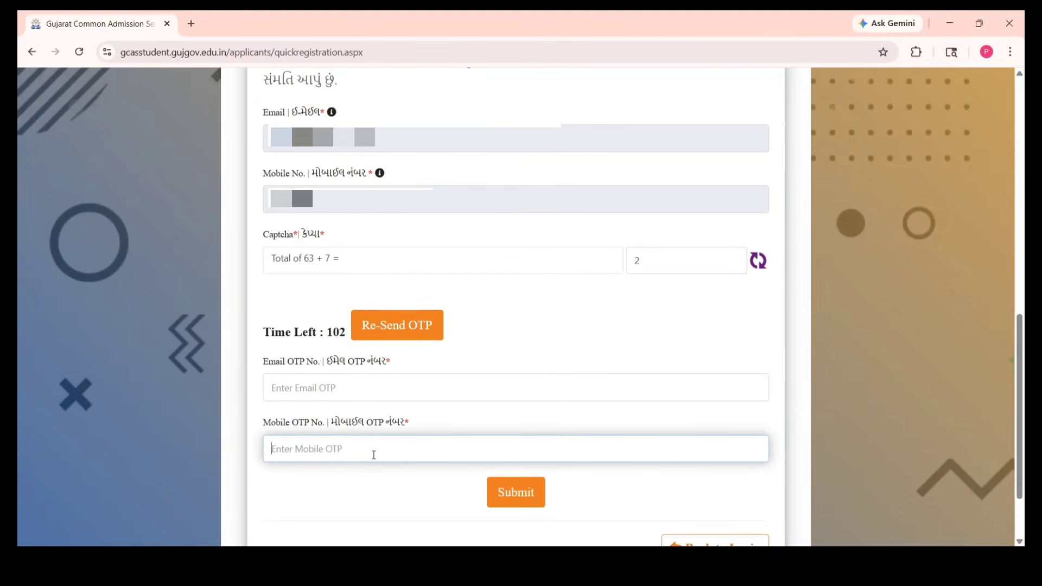
left_click(372, 385)
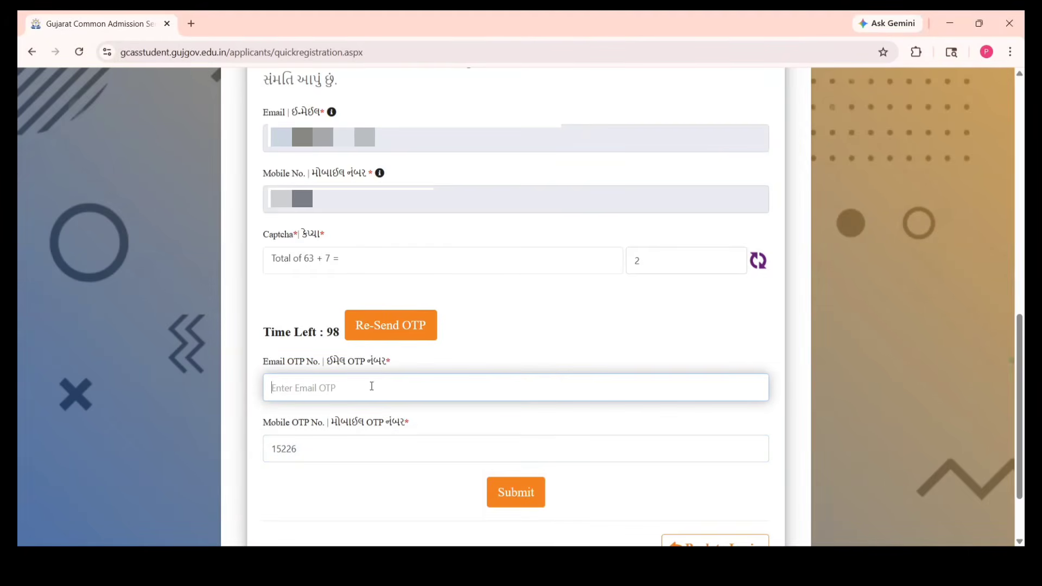
left_click(526, 497)
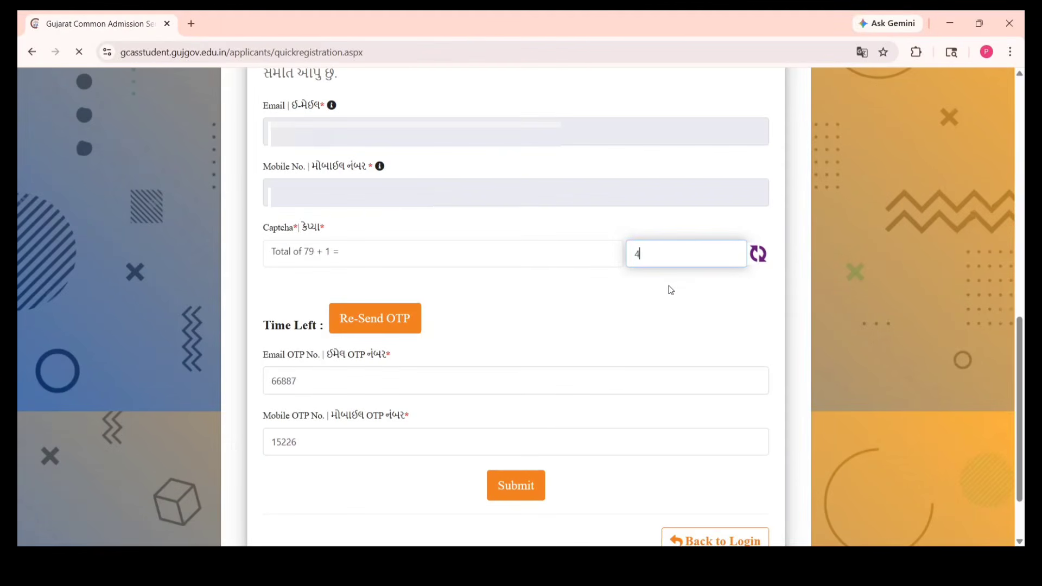
key("BackSpace")
type("80")
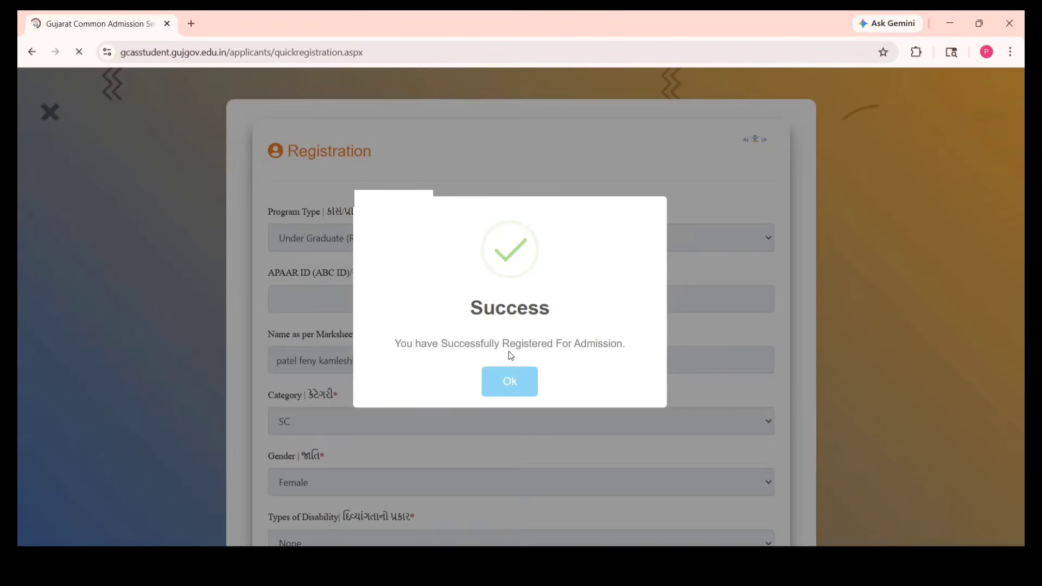
Sign in to the student account with the user name, form type and captcha answer 9.
left_click(518, 389)
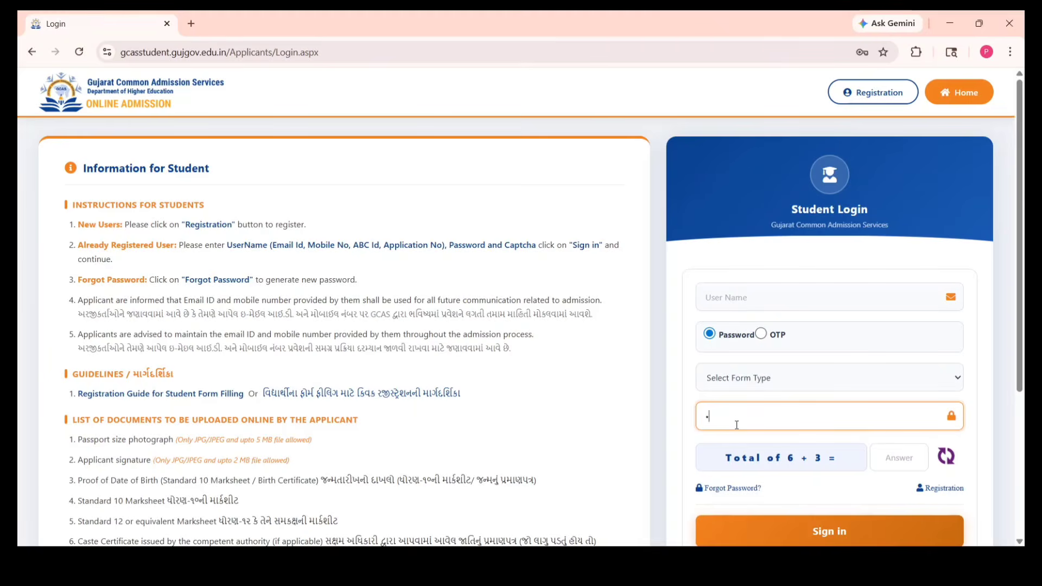
key("BackSpace")
left_click(784, 309)
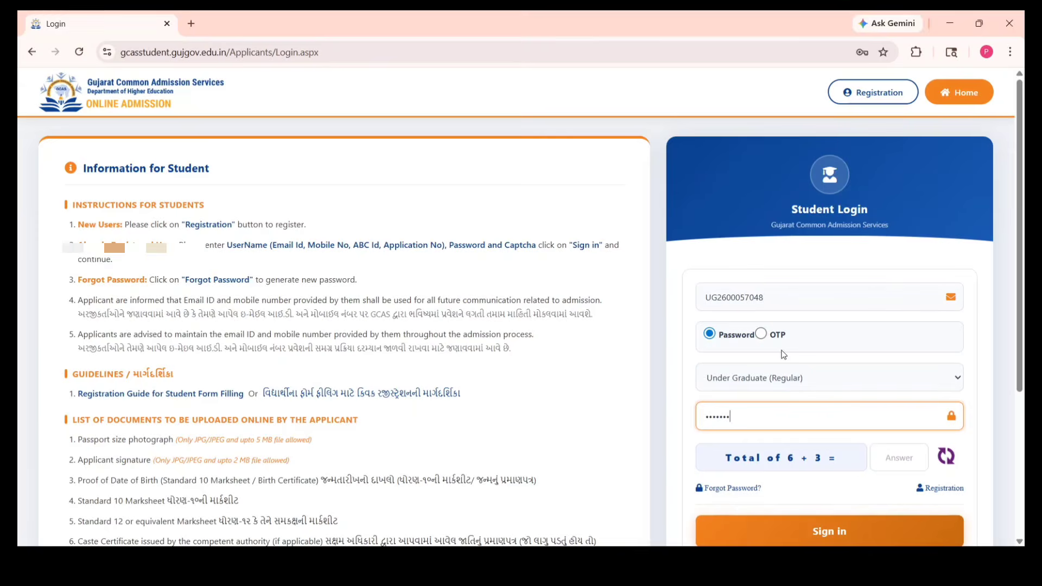
left_click(790, 382)
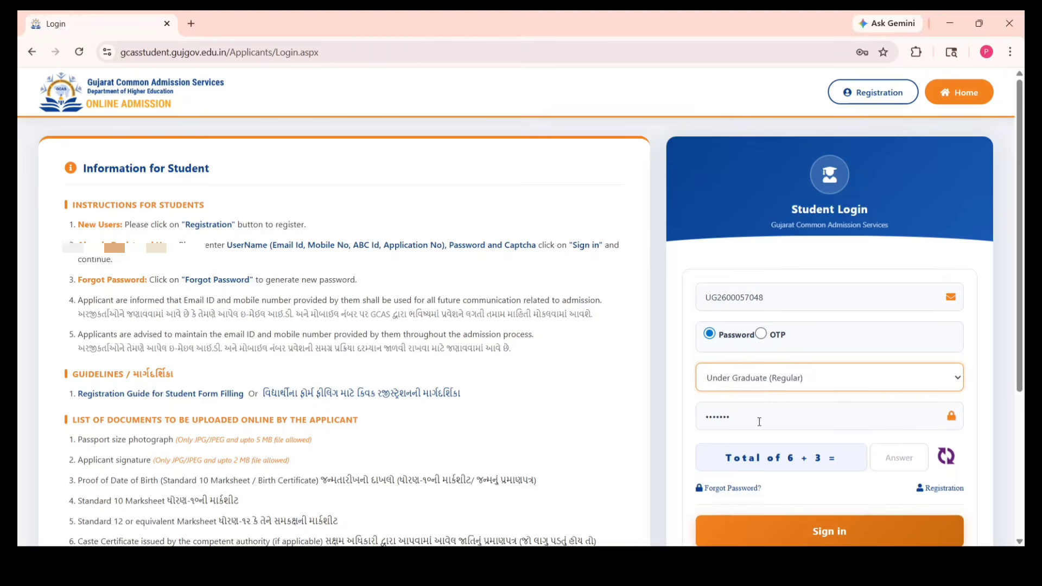
left_click(910, 465)
type("9")
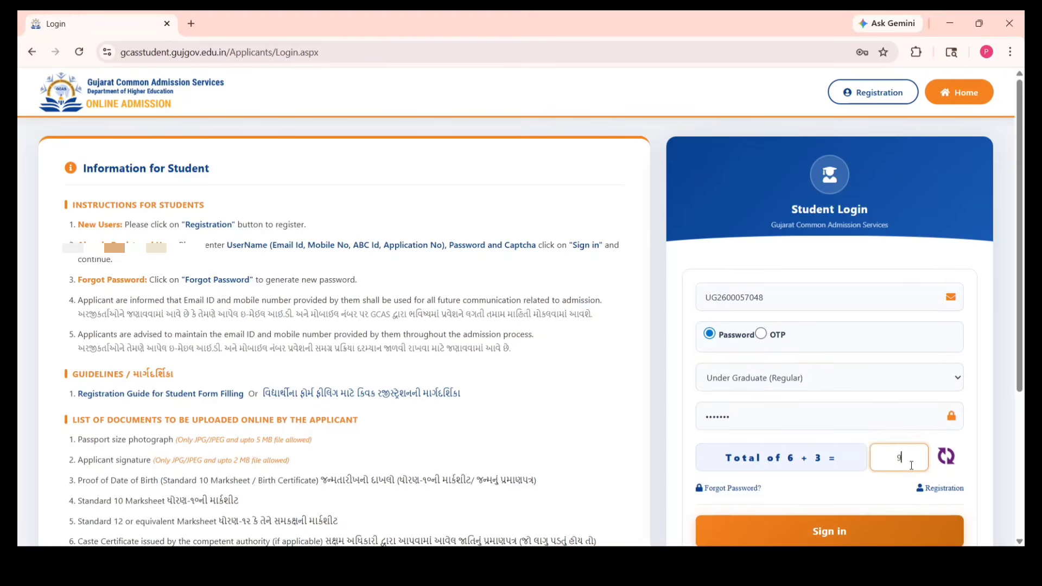
left_click(856, 533)
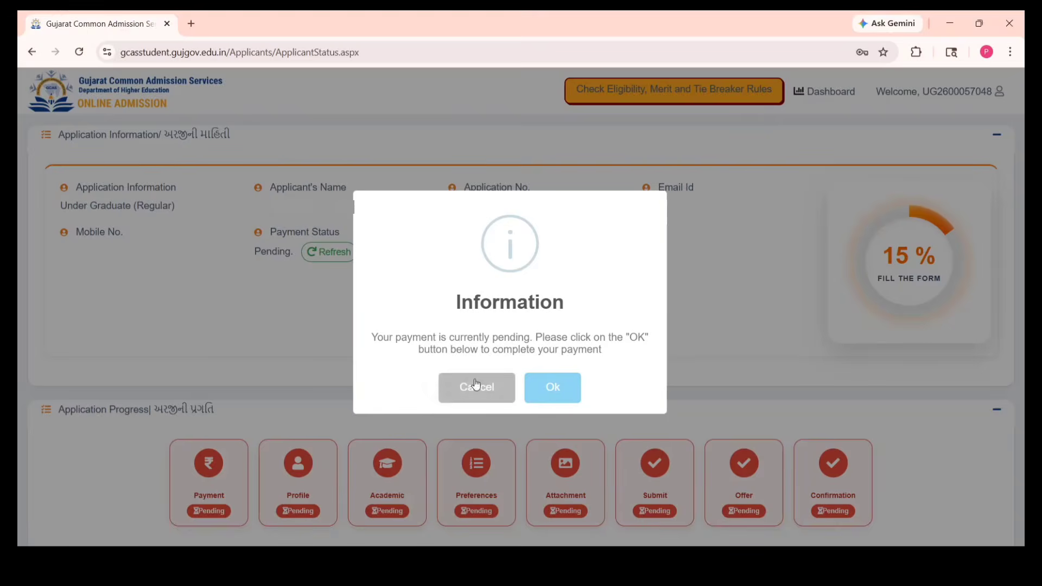
Dismiss the pending-payment notice and initiate the ₹150 application fee payment.
left_click(491, 391)
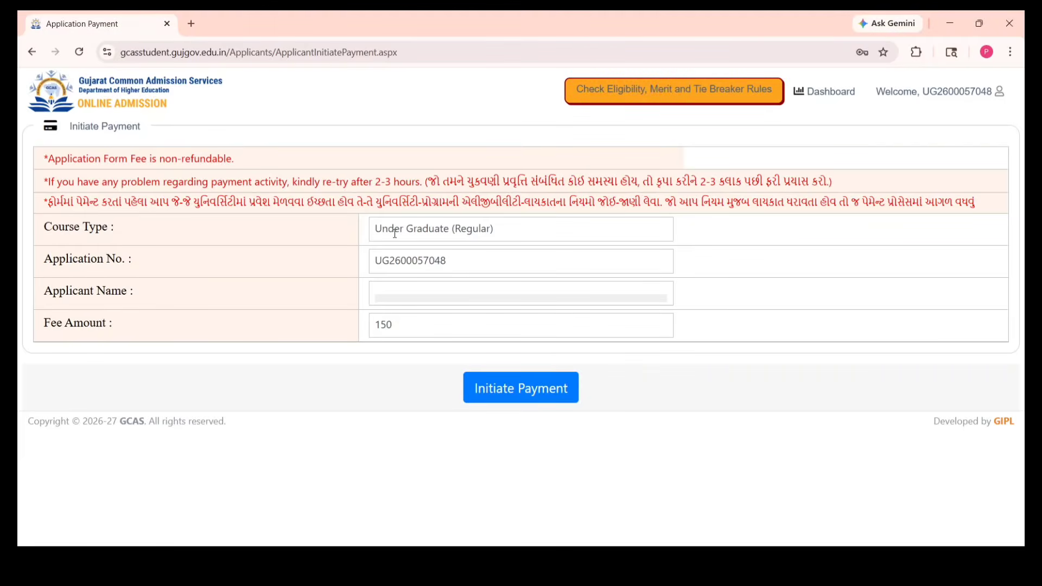
left_click(523, 395)
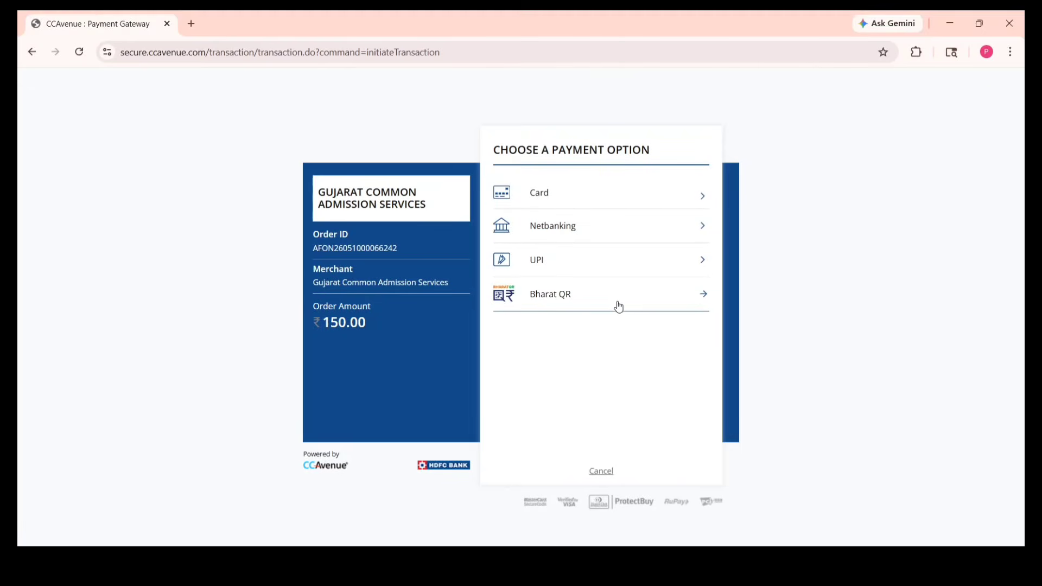
Pay the ₹150.00 fee by UPI through a generated QR code.
left_click(618, 266)
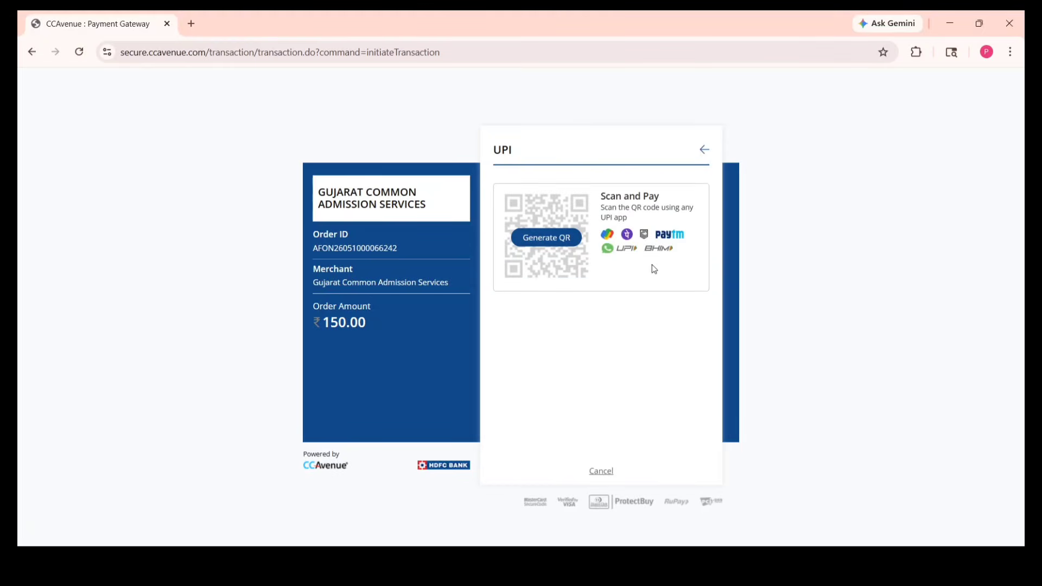
left_click(547, 242)
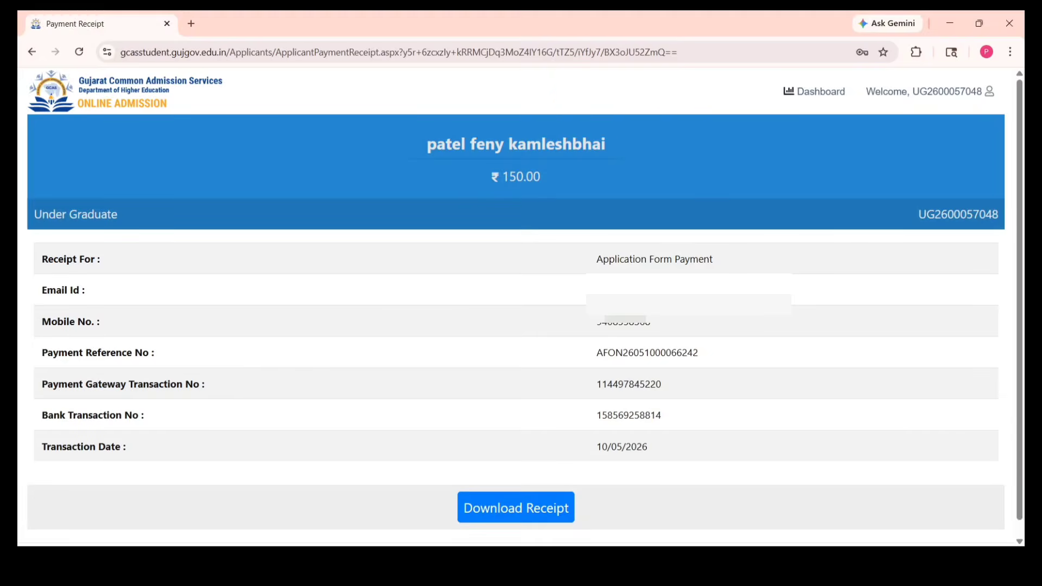
Download the payment receipt and return to the application dashboard.
left_click(516, 510)
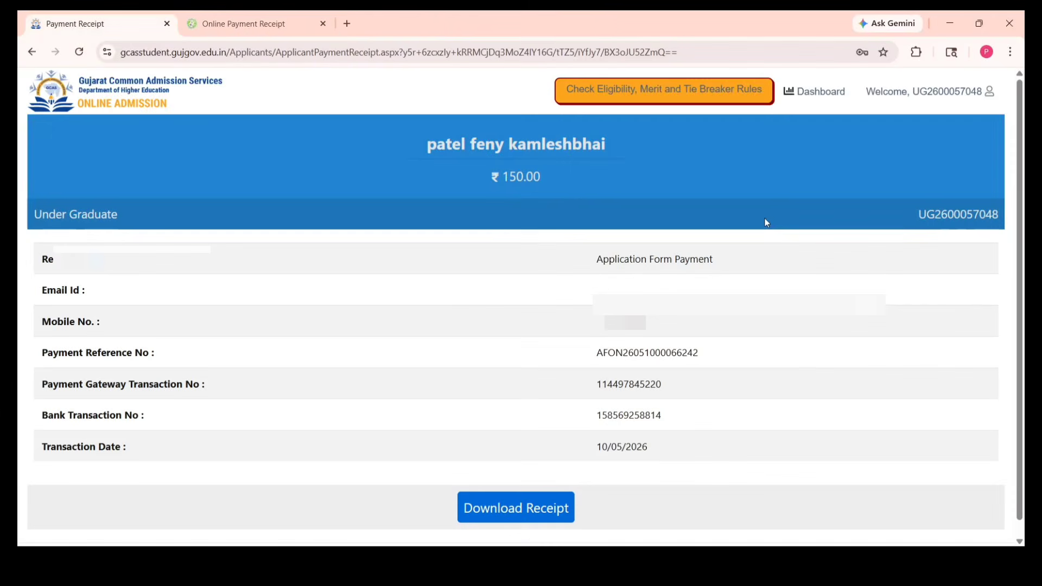
left_click(826, 95)
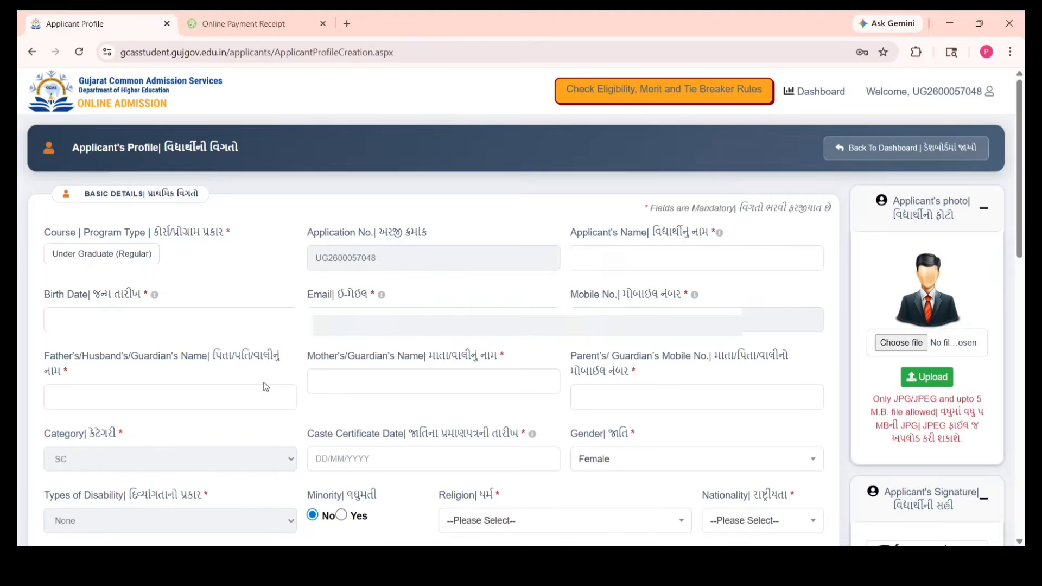
Fill in the parent's mobile number and set the caste certificate date to 01/04/2026.
scroll(190, 325, "down", 1)
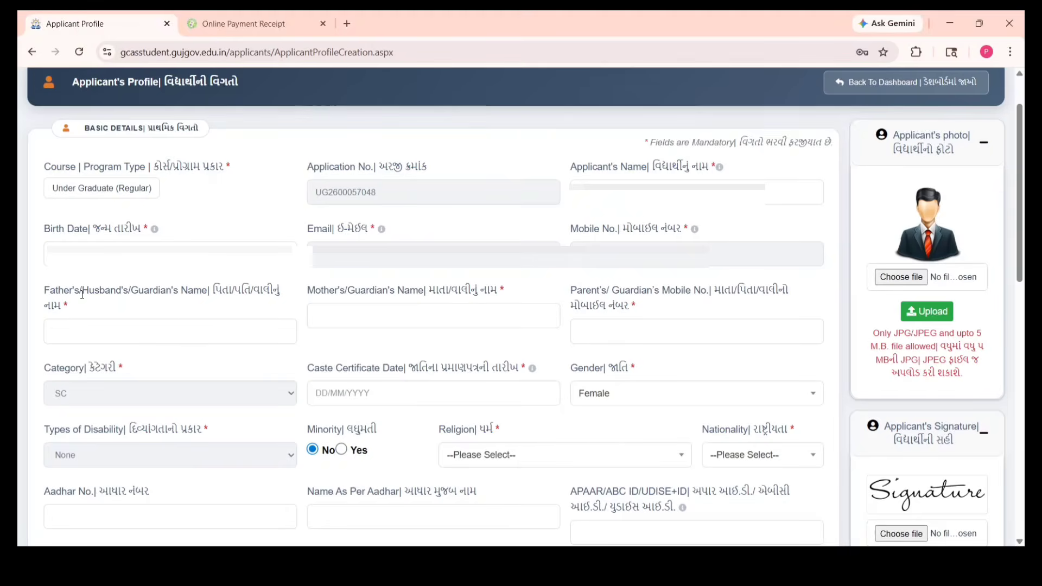
left_click(615, 335)
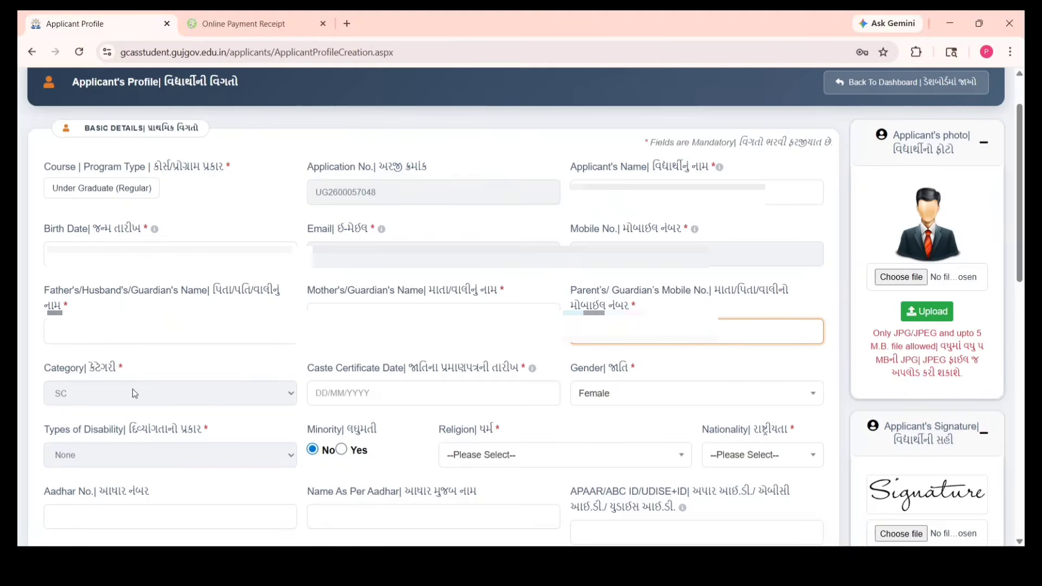
left_click(327, 392)
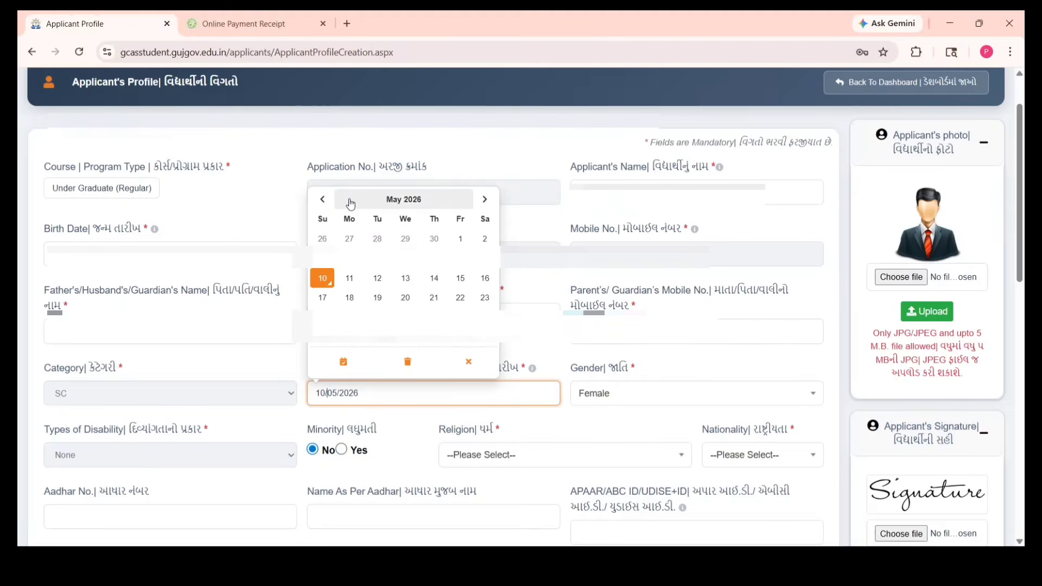
left_click(323, 199)
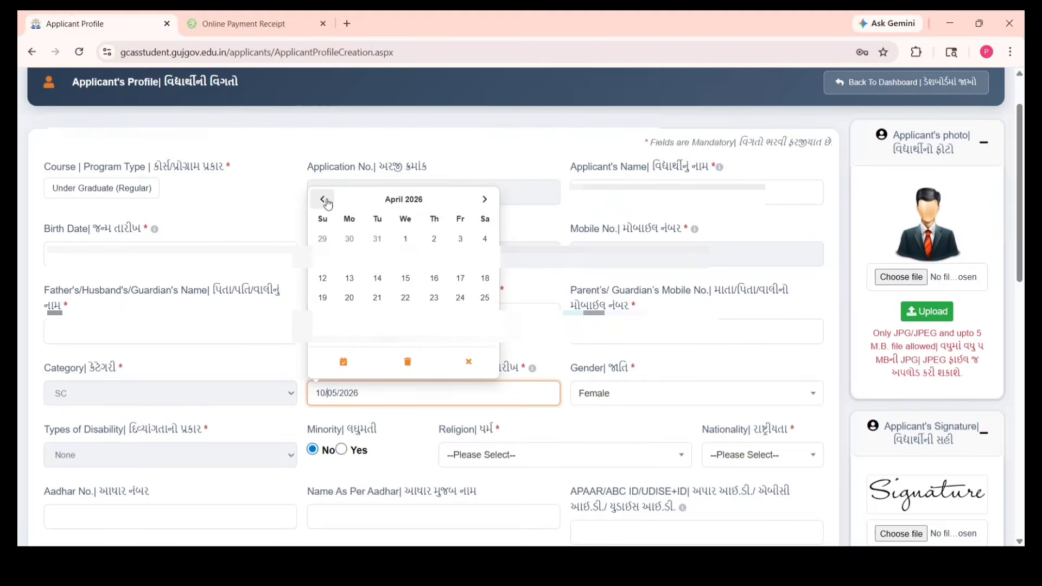
left_click(405, 240)
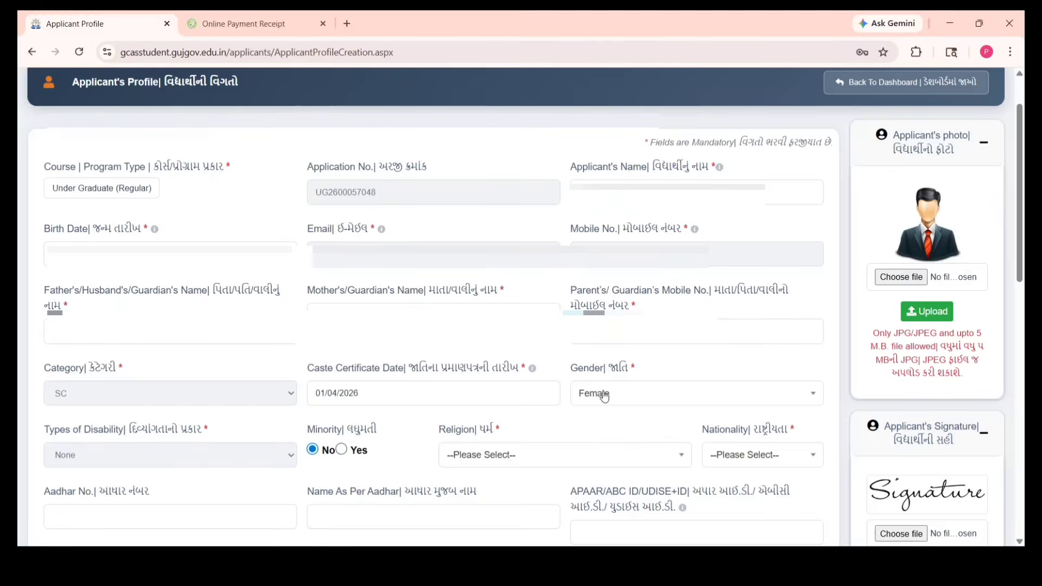
Select Hindu as religion and Indian as nationality.
scroll(619, 412, "down", 2)
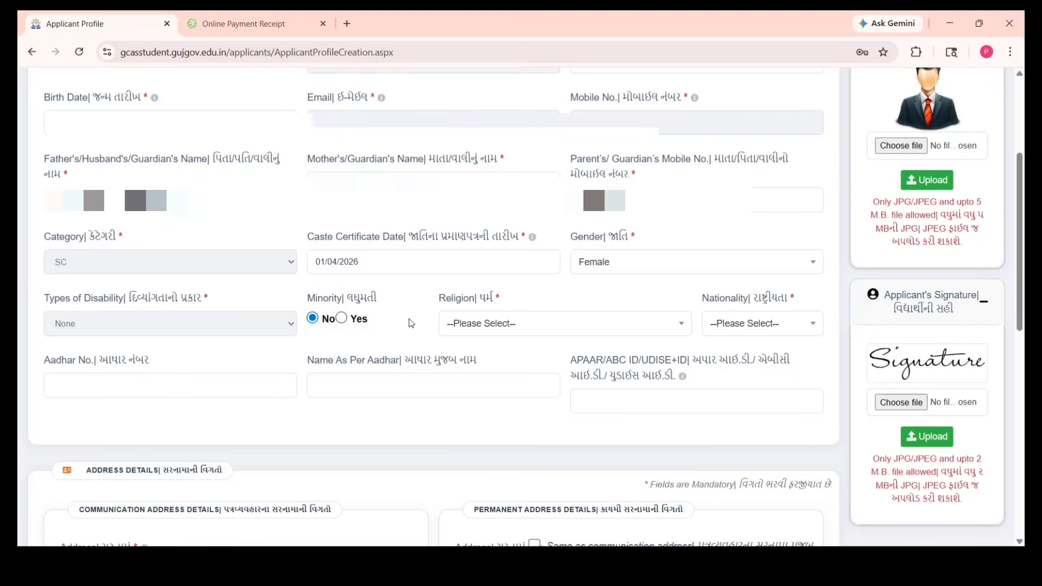
left_click(464, 326)
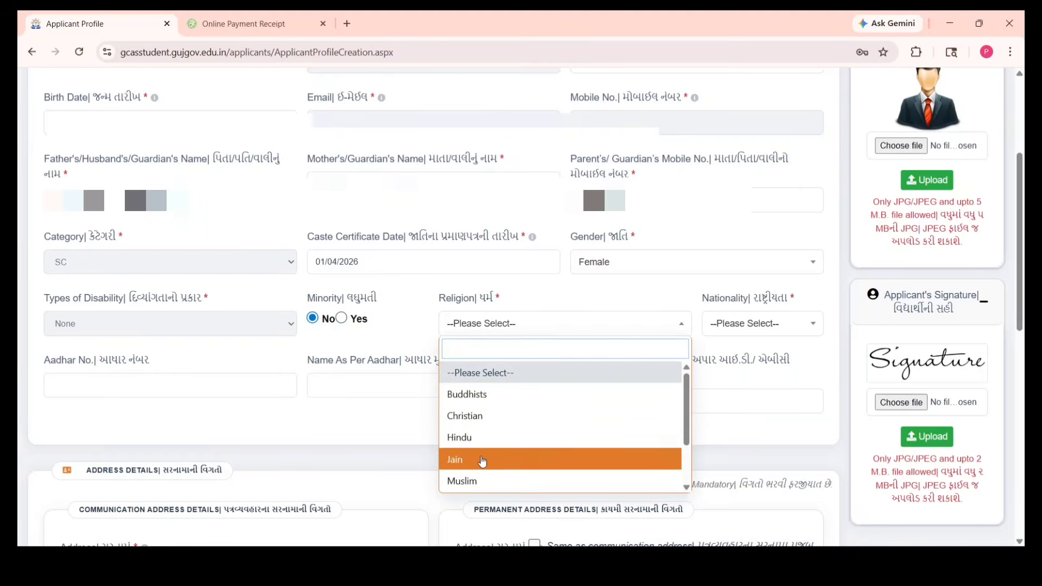
left_click(484, 438)
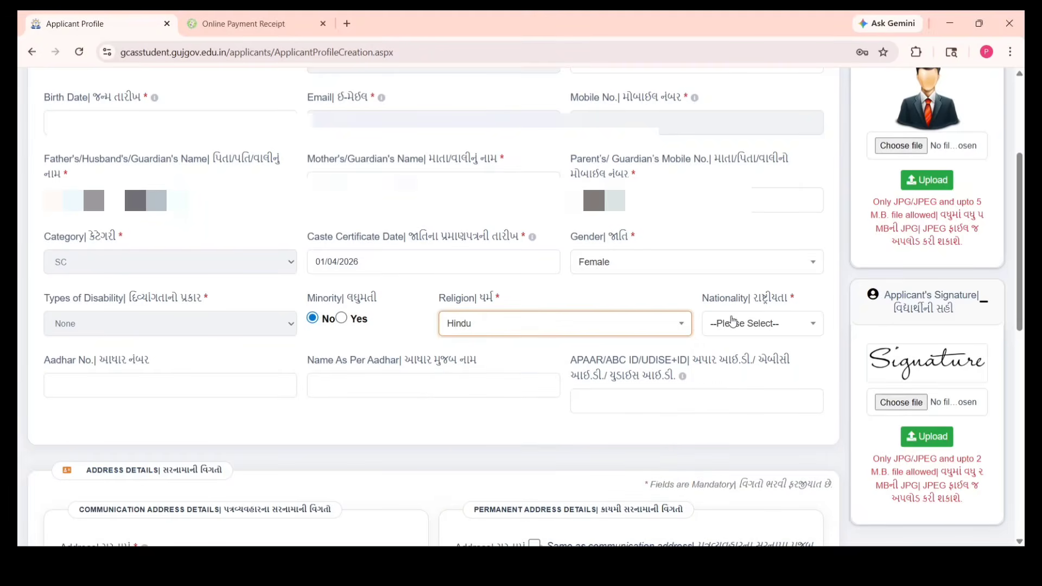
left_click(734, 324)
left_click(733, 395)
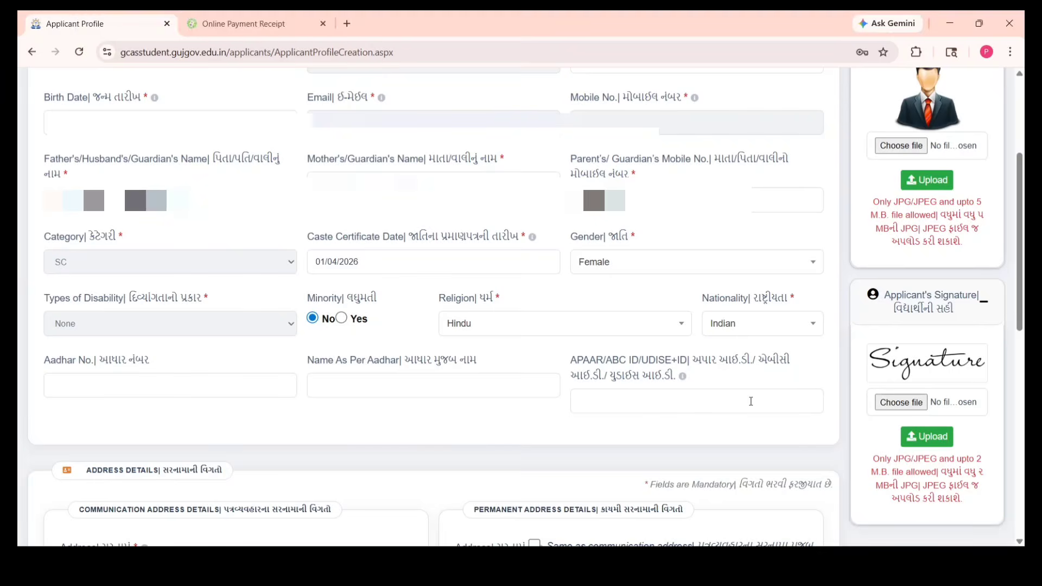
scroll(870, 303, "up", 3)
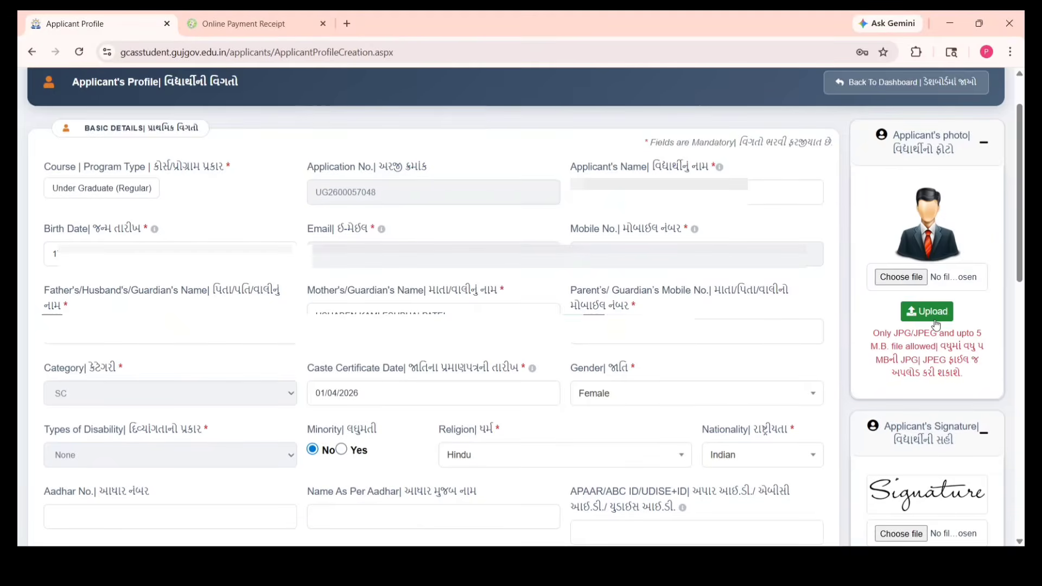
Upload the applicant's photo JPEG and acknowledge the upload success message.
scroll(935, 324, "down", 1)
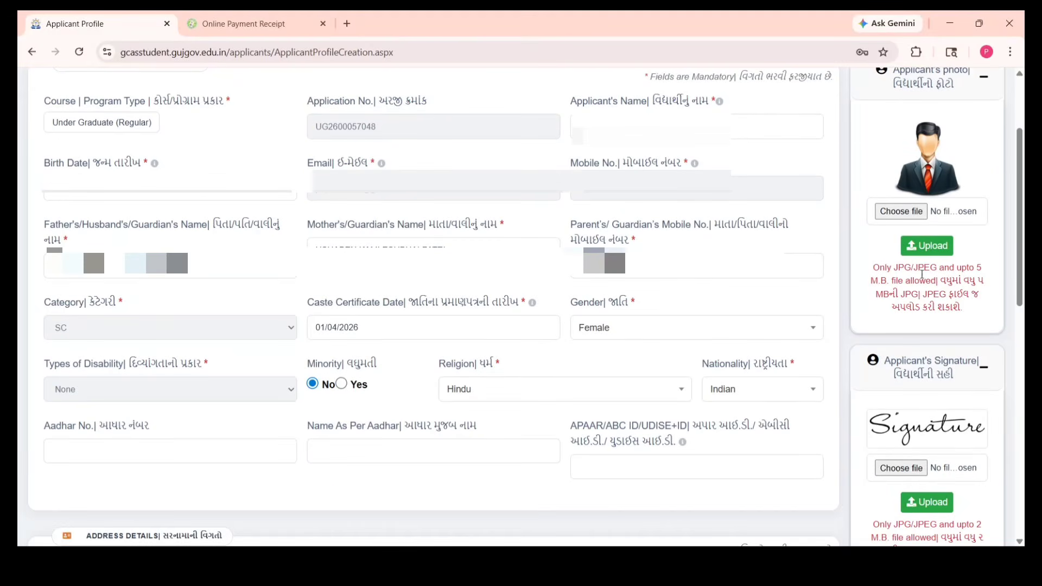
left_click(917, 218)
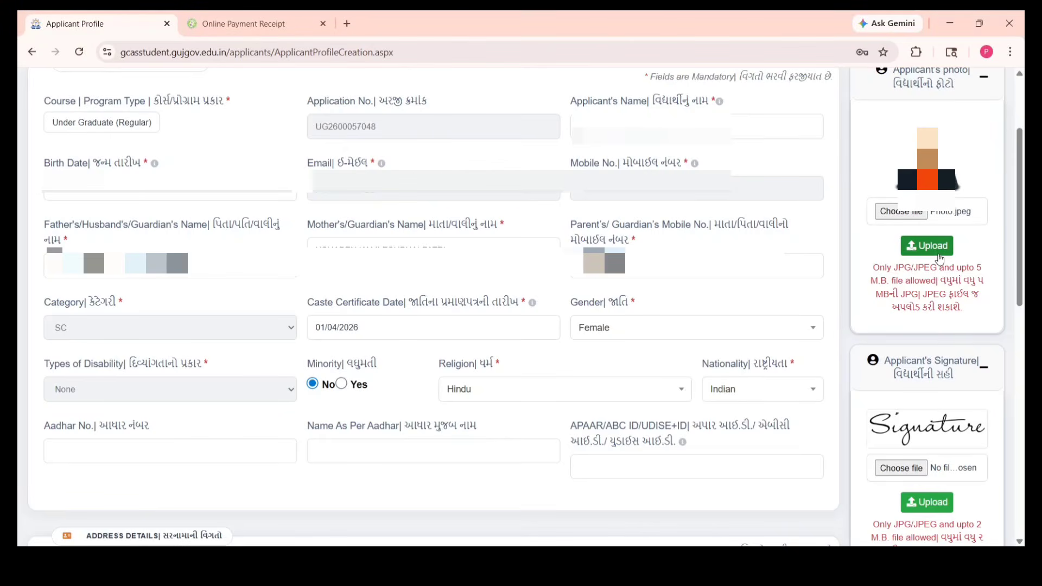
left_click(938, 249)
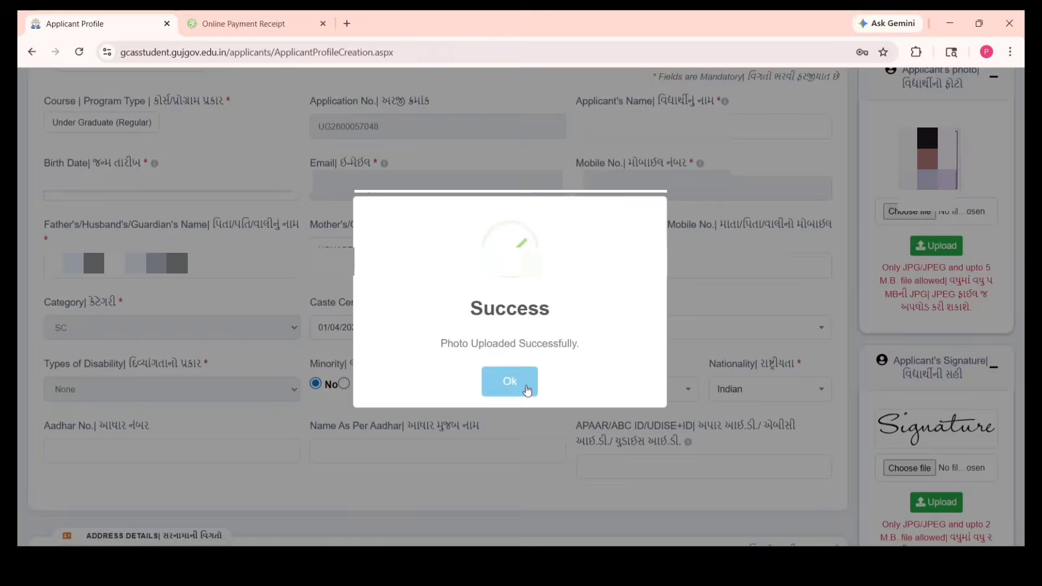
left_click(516, 379)
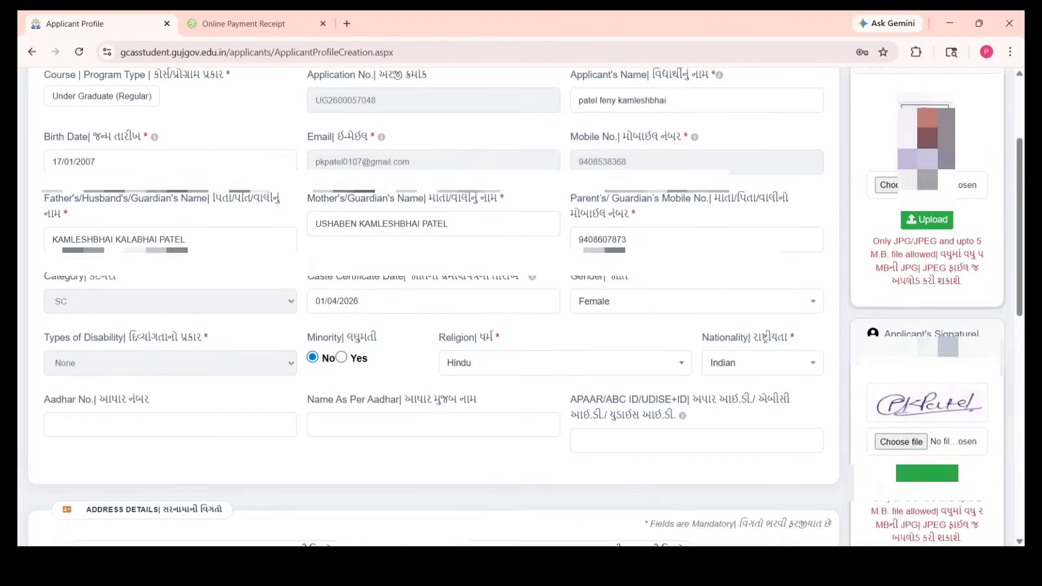
scroll(882, 410, "down", 7)
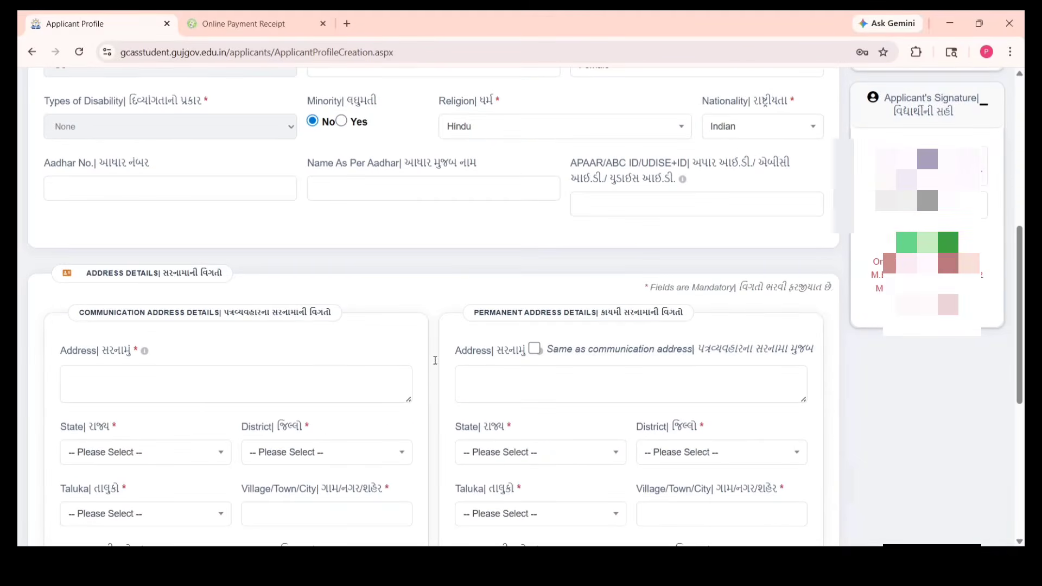
Copy the Gota, Ahmedabad communication address (pin 382481) into the permanent address.
scroll(277, 325, "down", 1)
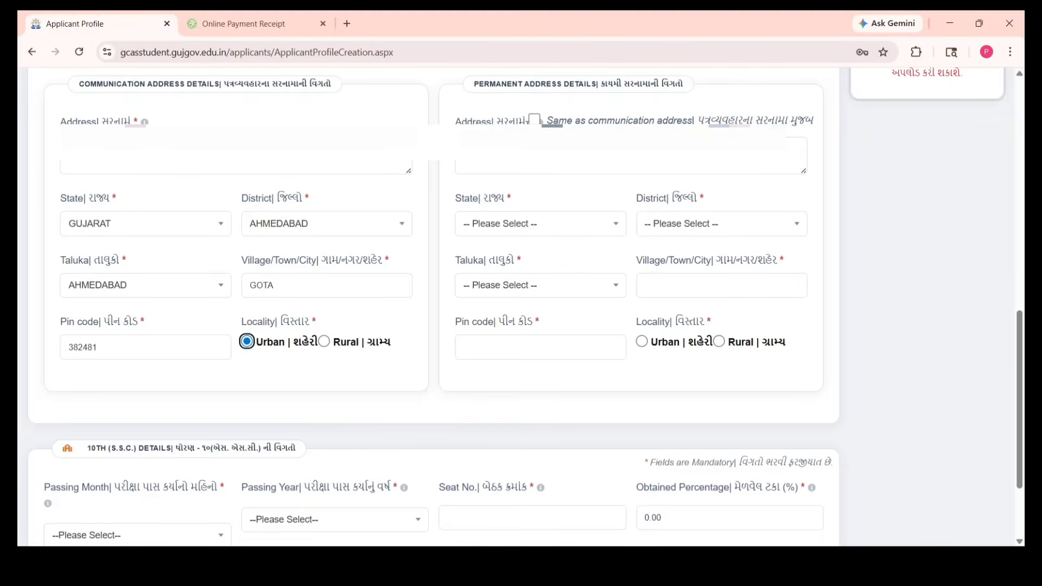
left_click(535, 120)
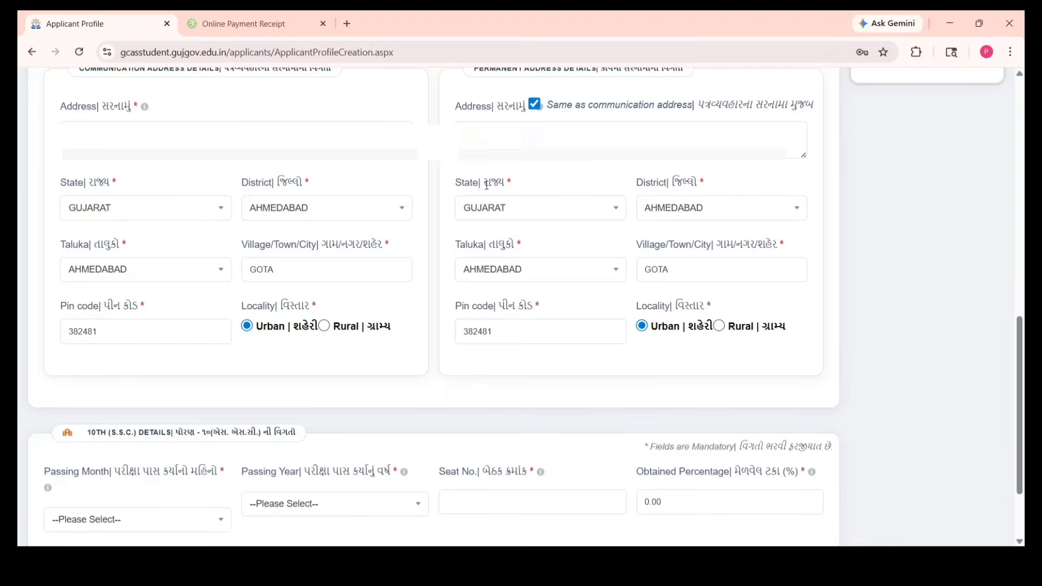
scroll(534, 209, "up", 1)
scroll(549, 197, "down", 1)
Enter the 10th details: passed March 2022, the seat number, and the obtained percentage.
left_click(154, 528)
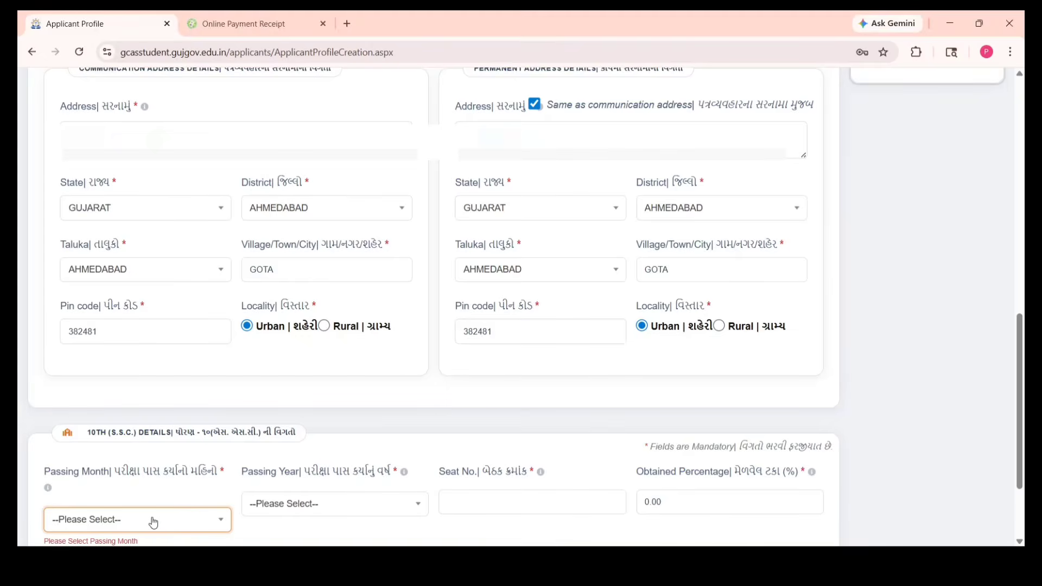
left_click(153, 522)
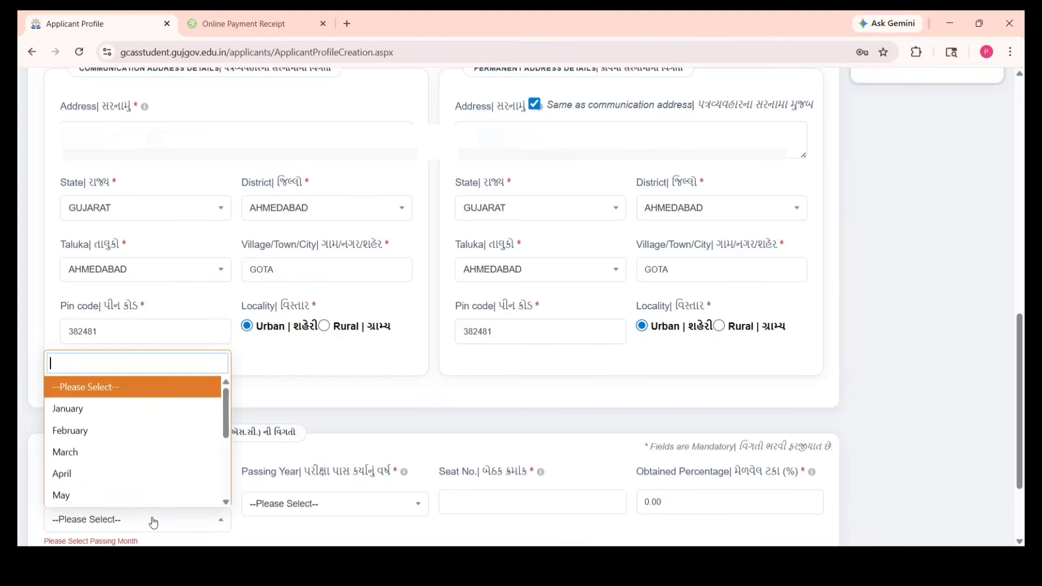
left_click(140, 454)
left_click(300, 510)
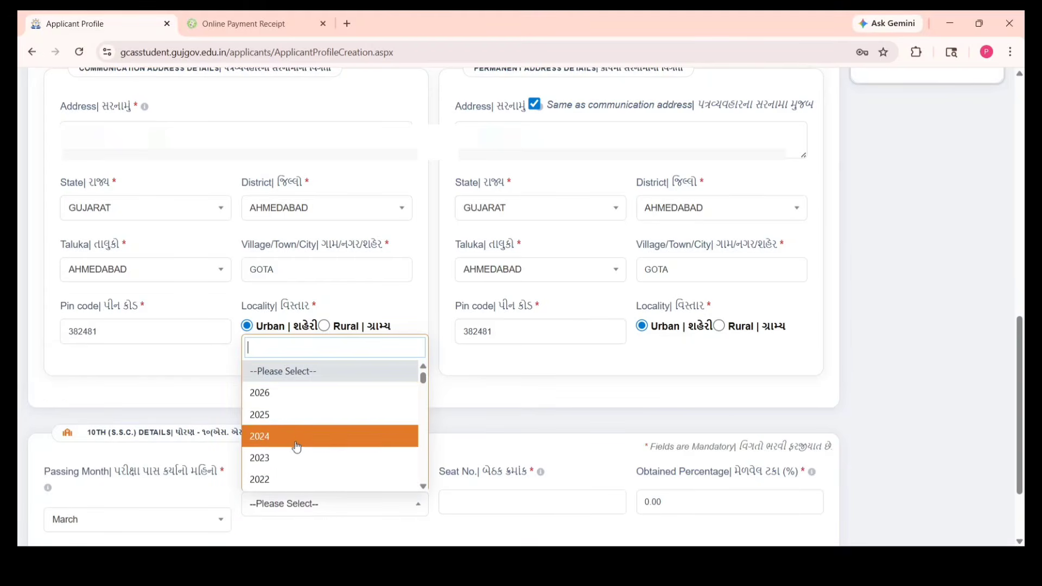
left_click(290, 478)
left_click(535, 498)
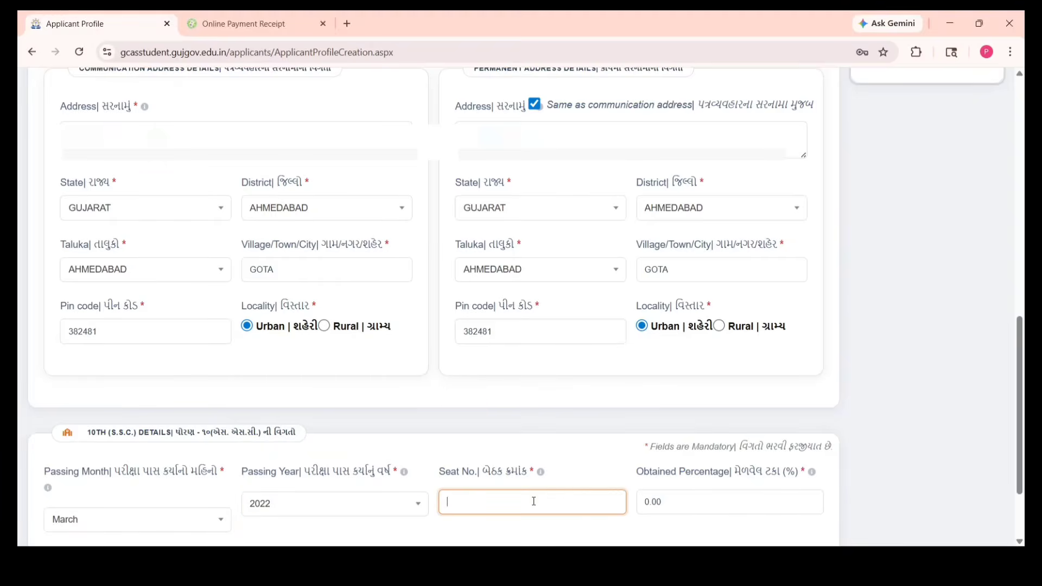
left_click(693, 498)
type("654")
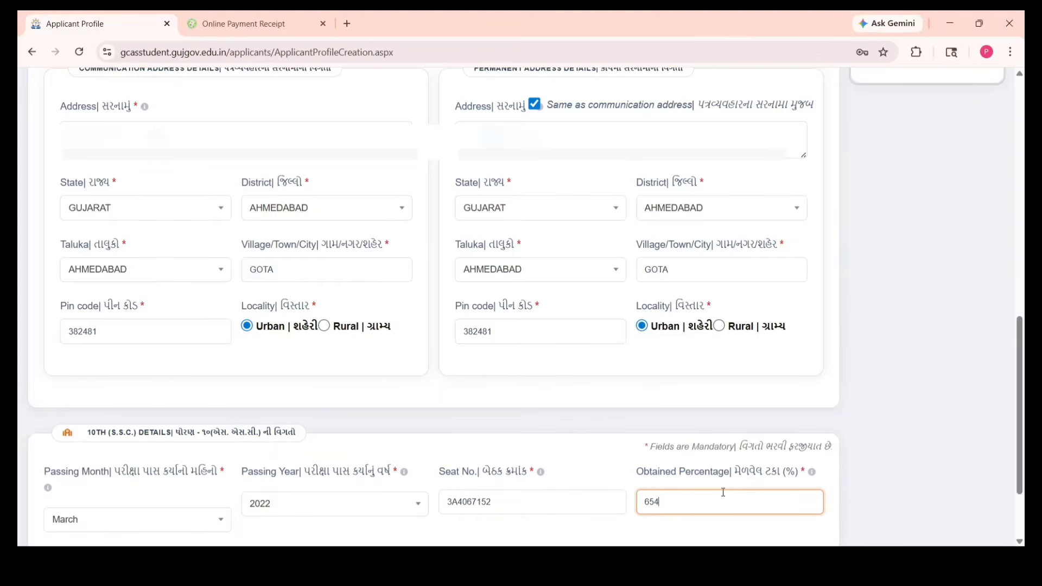
Correct the 10th percentage to 65, save the profile and acknowledge the success message.
scroll(724, 490, "down", 1)
scroll(725, 490, "up", 1)
scroll(692, 490, "down", 2)
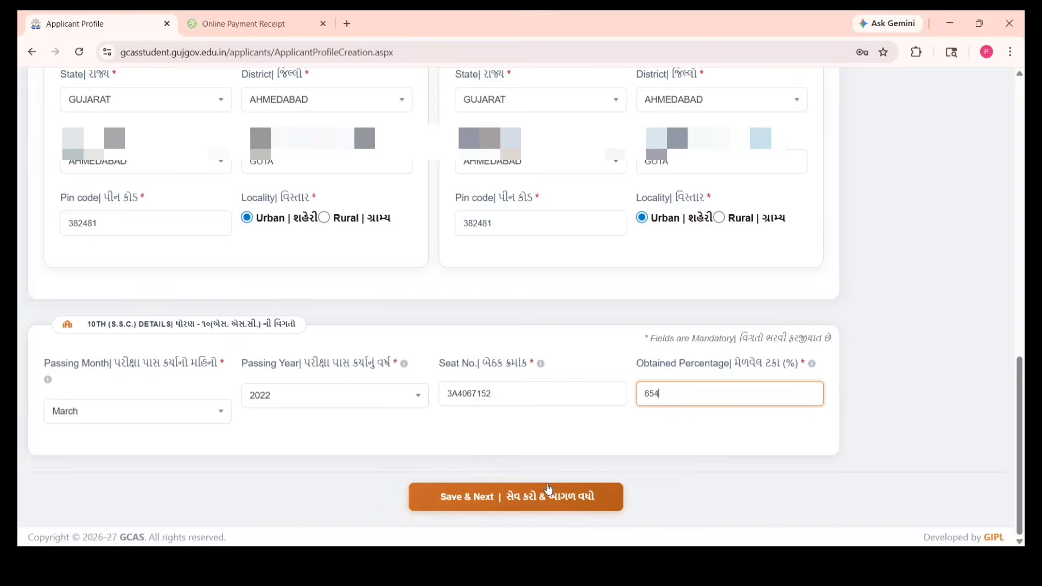
left_click(500, 505)
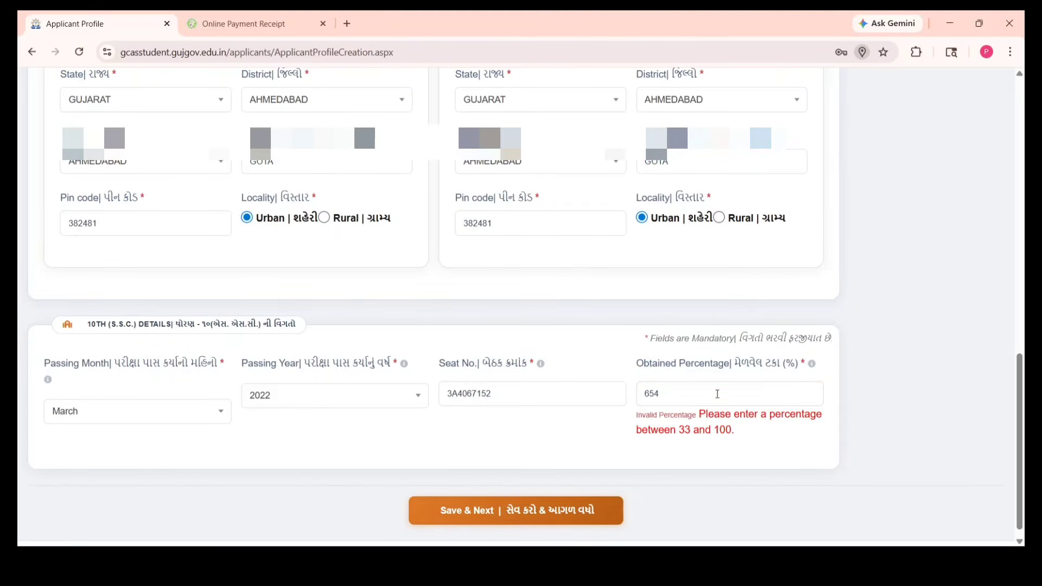
left_click(717, 394)
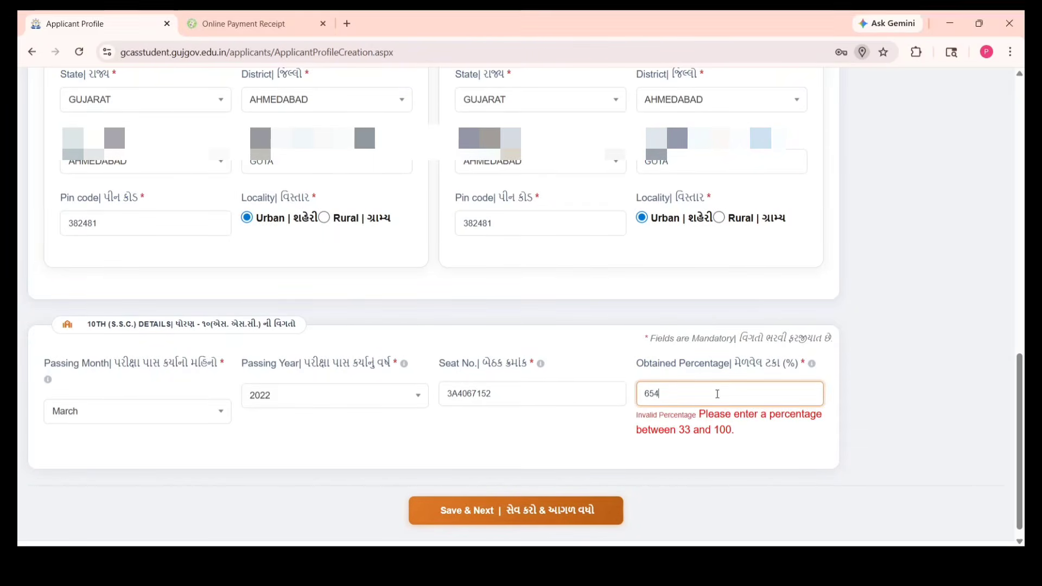
left_click(565, 513)
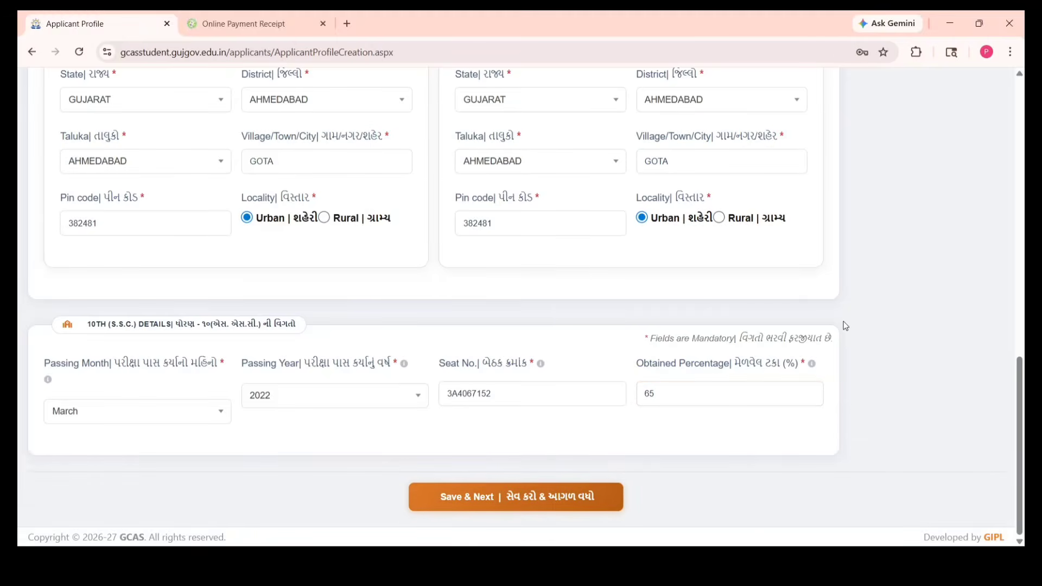
left_click(559, 504)
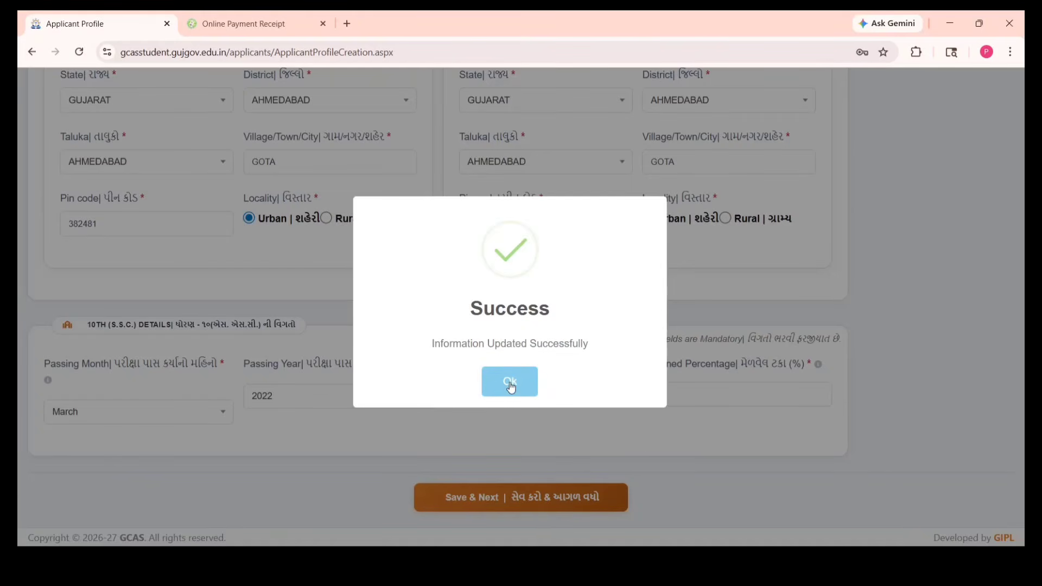
left_click(509, 389)
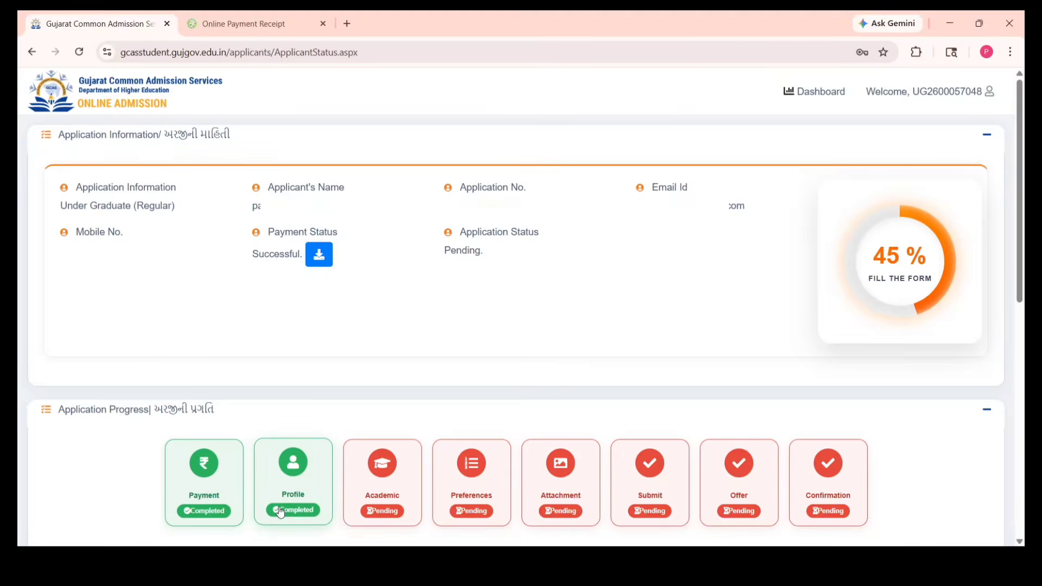
Open the Academic card from the dashboard and expand the 10+2 Exam Board list.
left_click(389, 489)
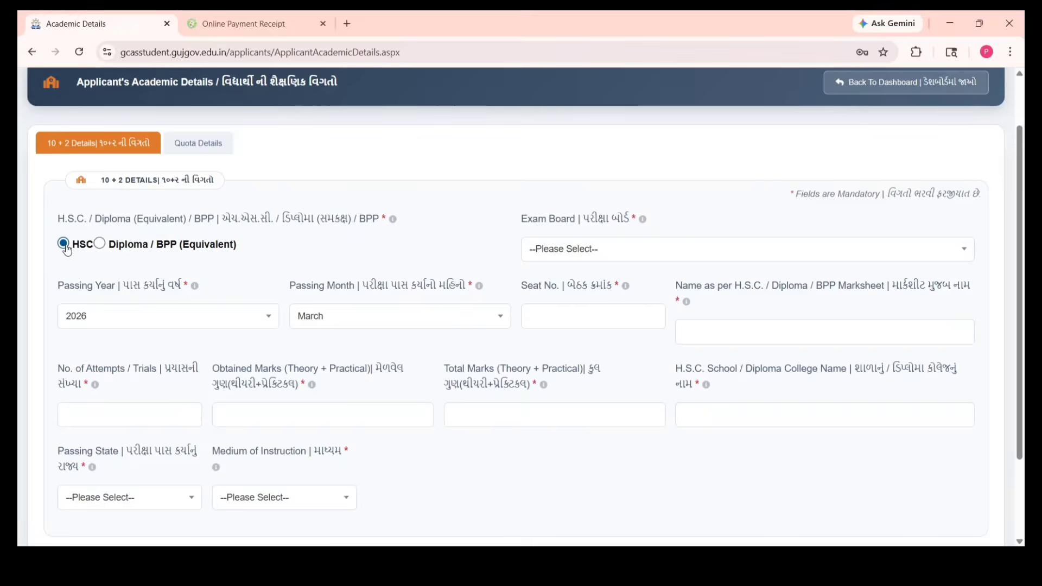
left_click(599, 255)
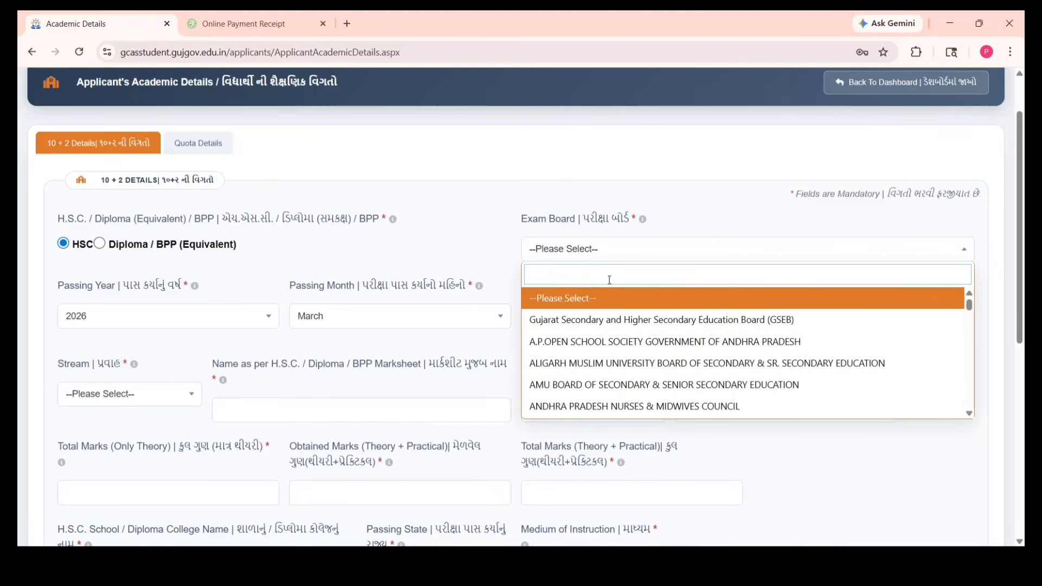
Choose GSEB as the exam board and 2024 as the passing year.
left_click(615, 324)
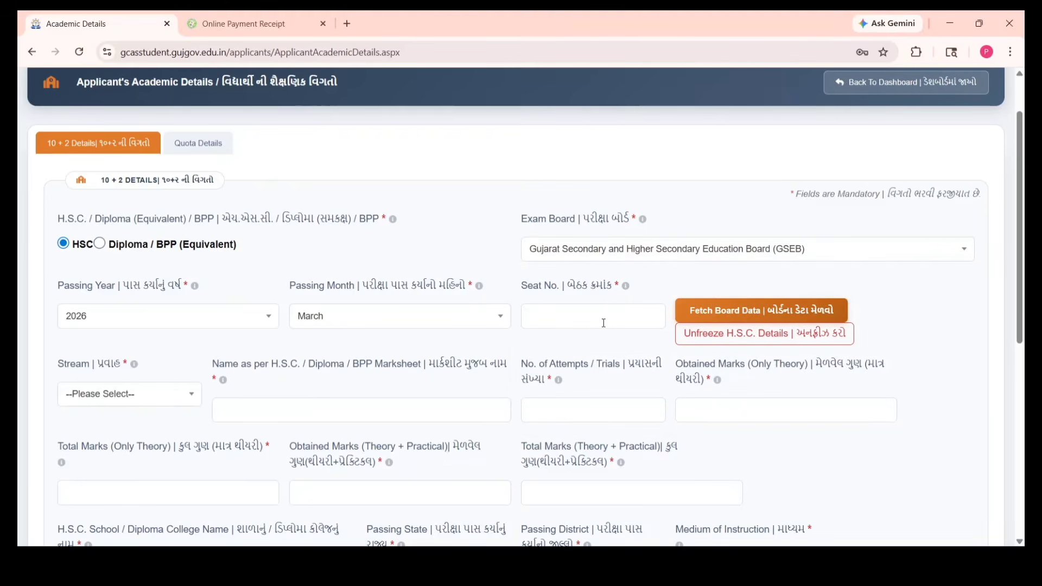
left_click(214, 324)
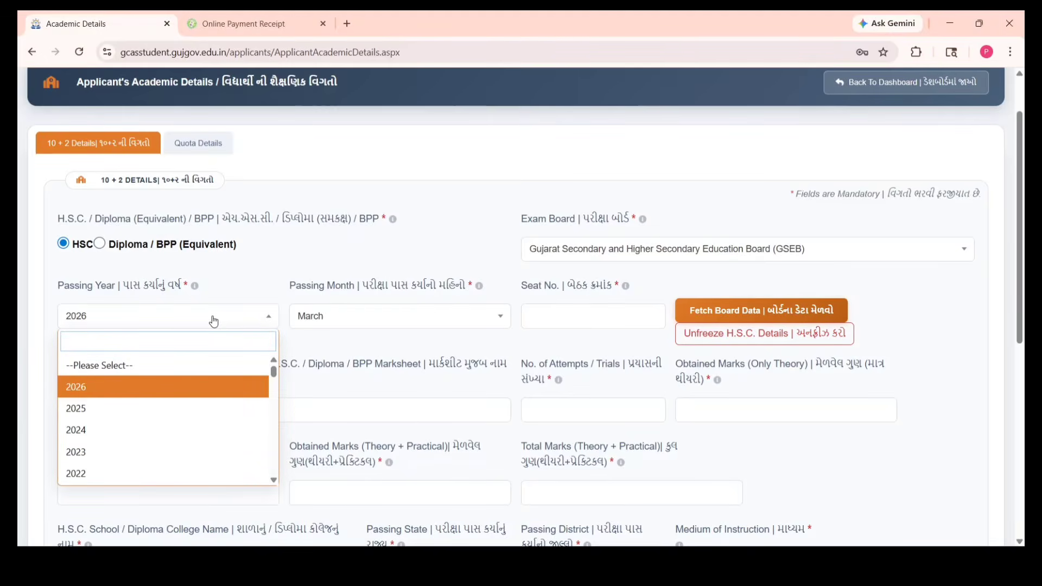
left_click(163, 435)
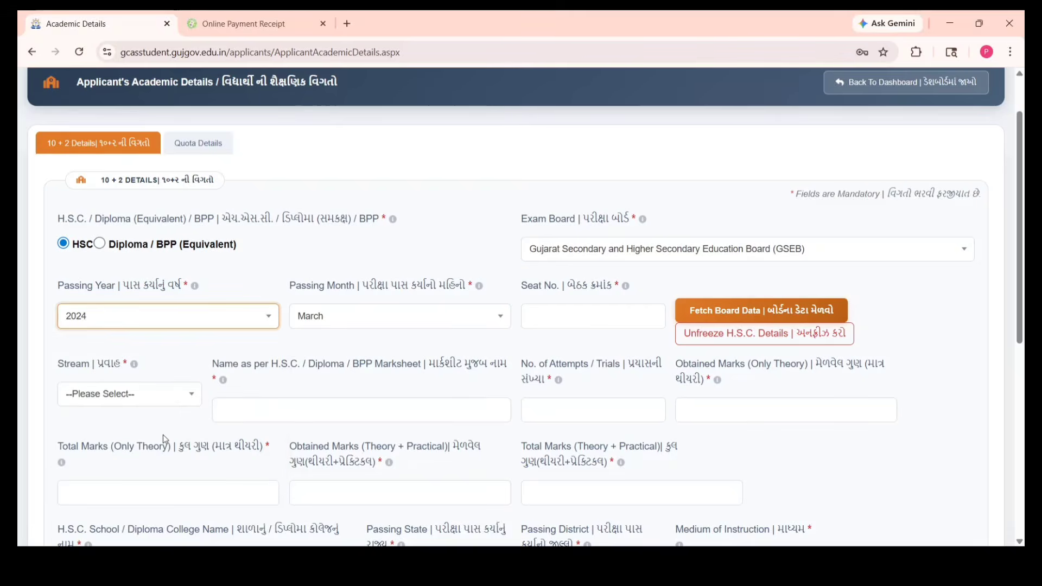
Paste the HSC seat number, fix its last digit, and fetch the board marks.
left_click(547, 316)
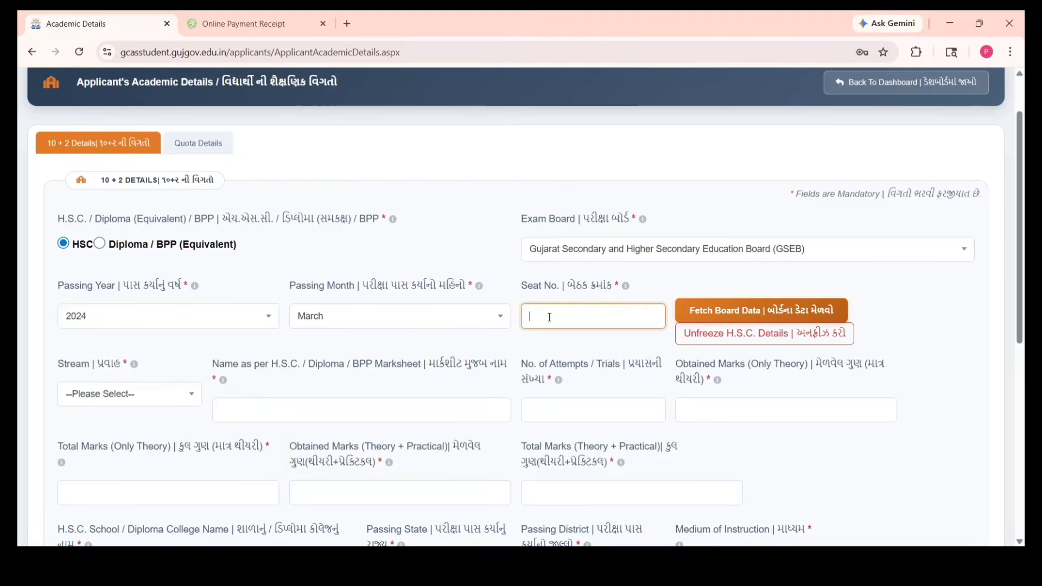
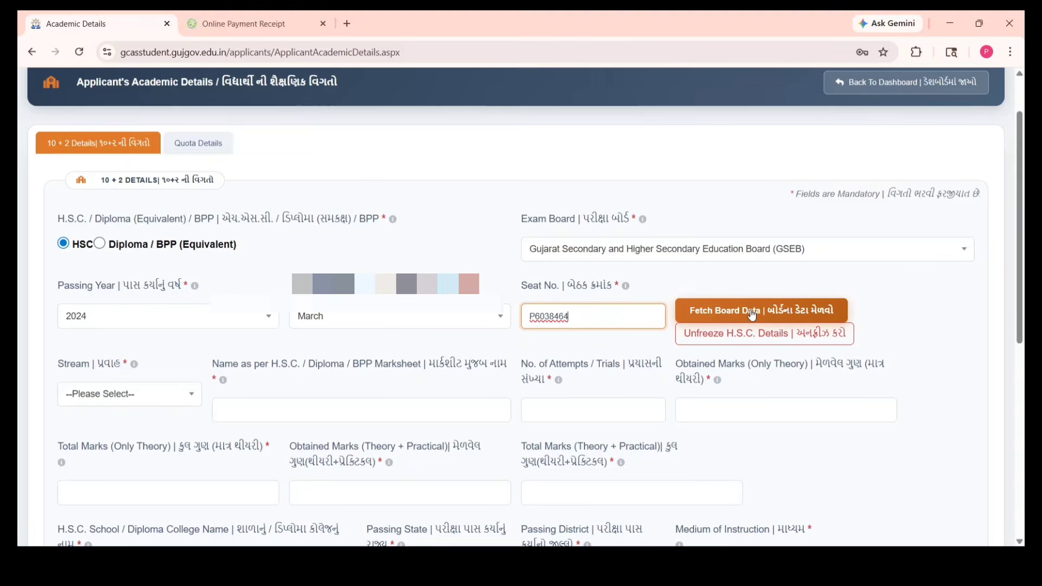
left_click(751, 315)
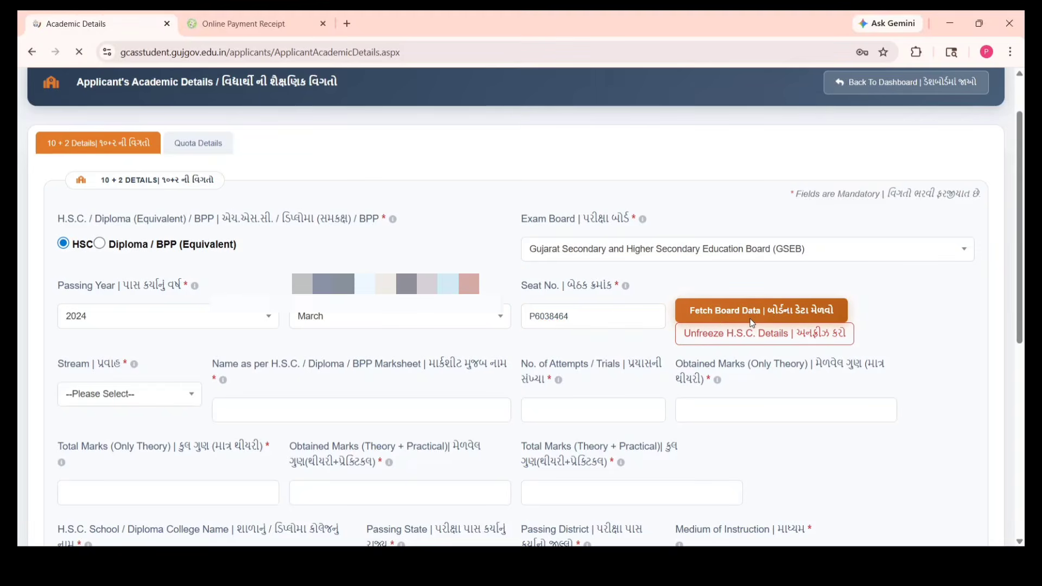
left_click(574, 319)
key("BackSpace")
key("BackSpace")
type("6")
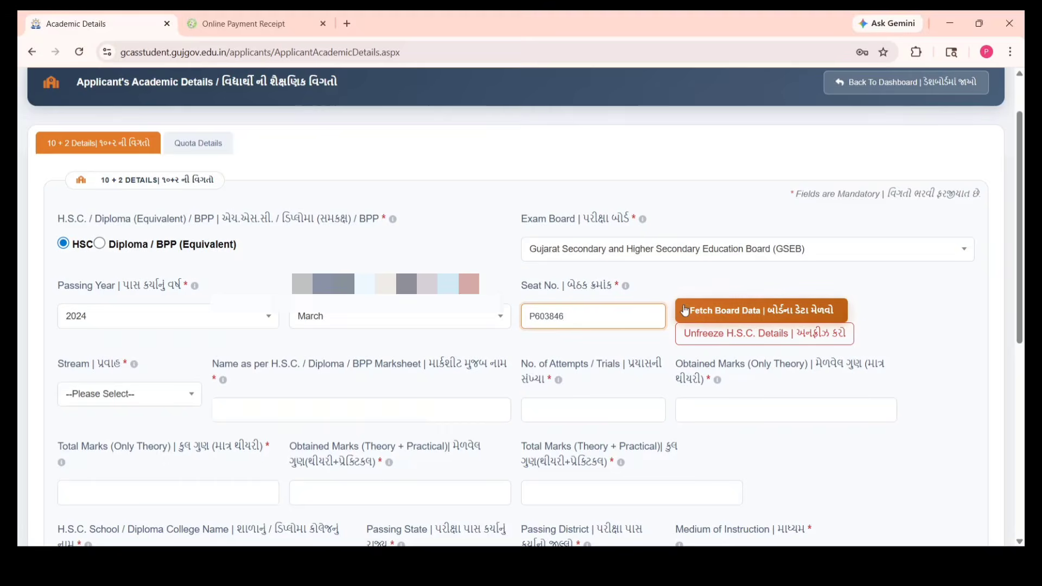
left_click(702, 314)
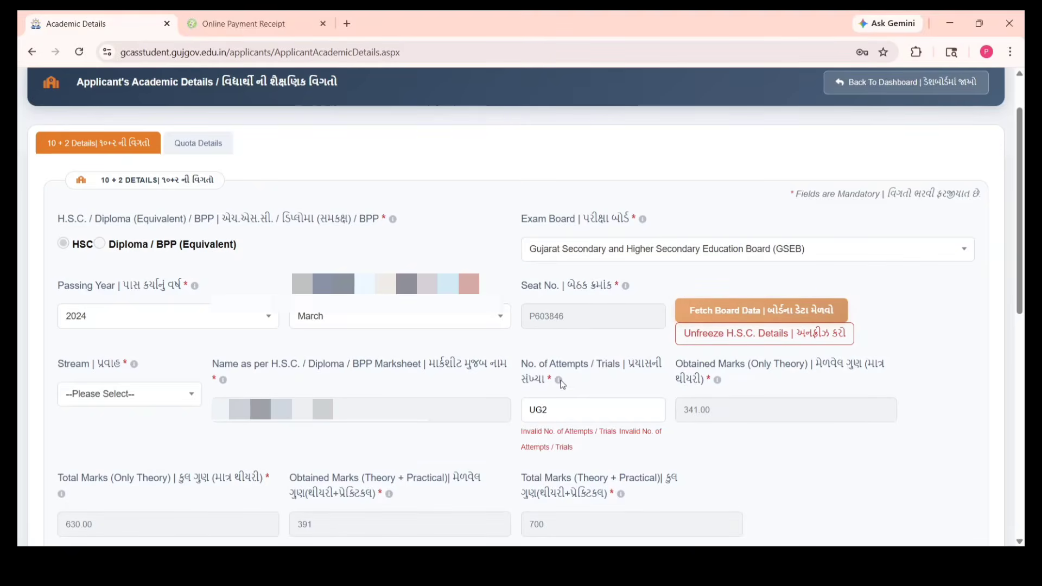
Choose the GENERAL - ARTS stream, correct attempts to 1, and start filling the school name.
scroll(562, 385, "down", 2)
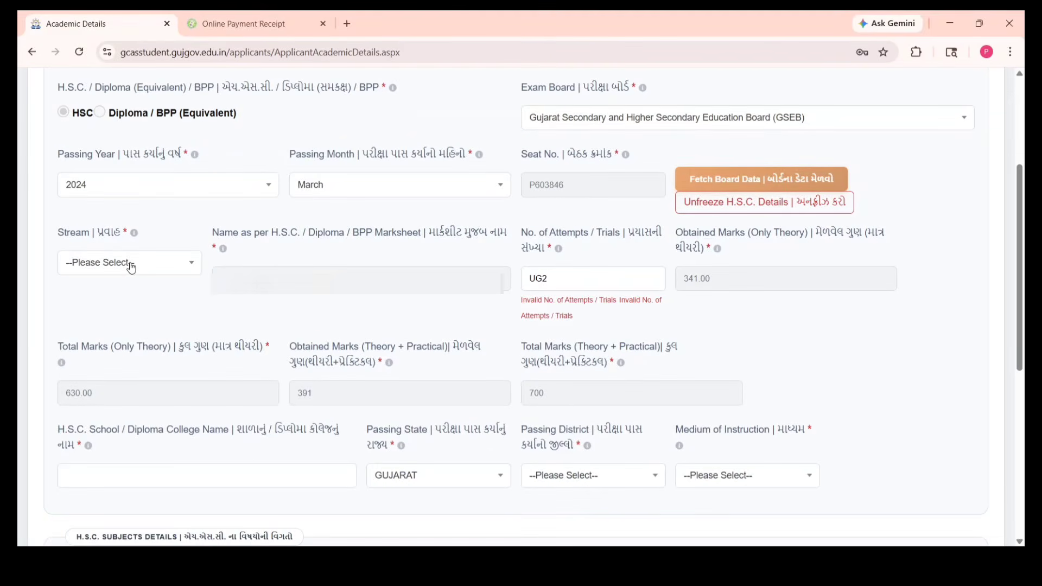
left_click(131, 268)
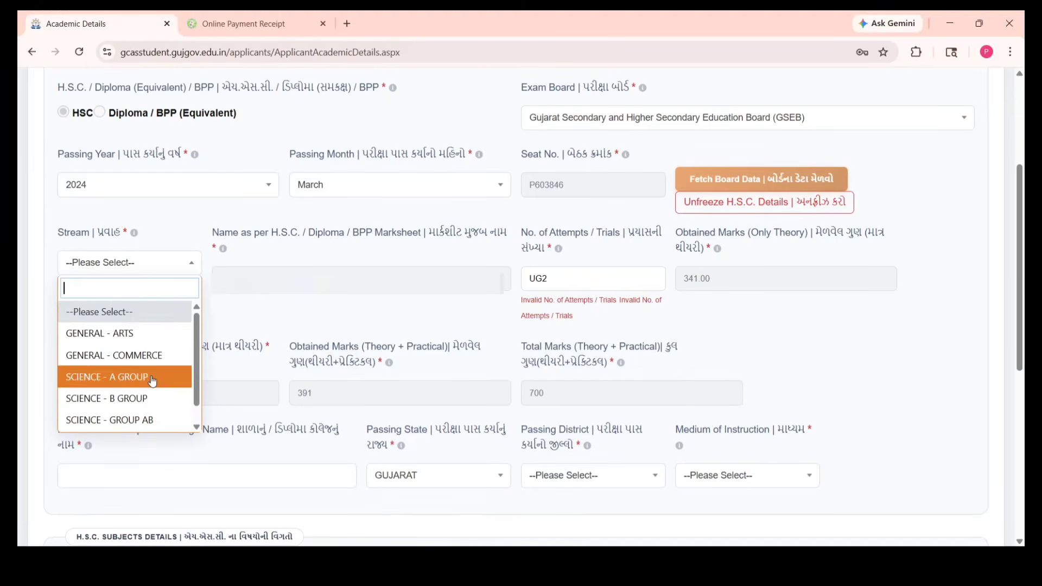
left_click(155, 343)
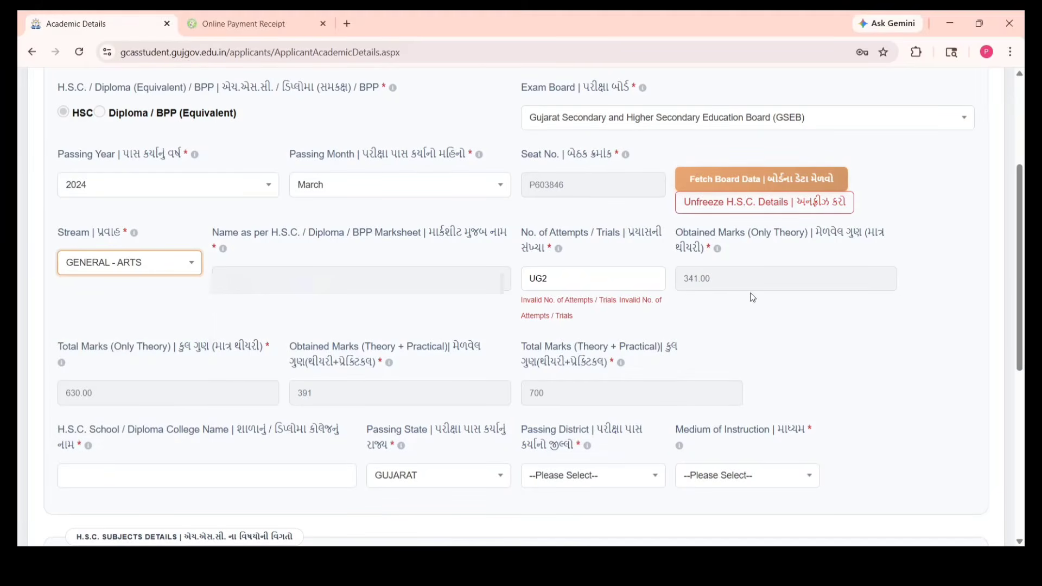
left_click(618, 277)
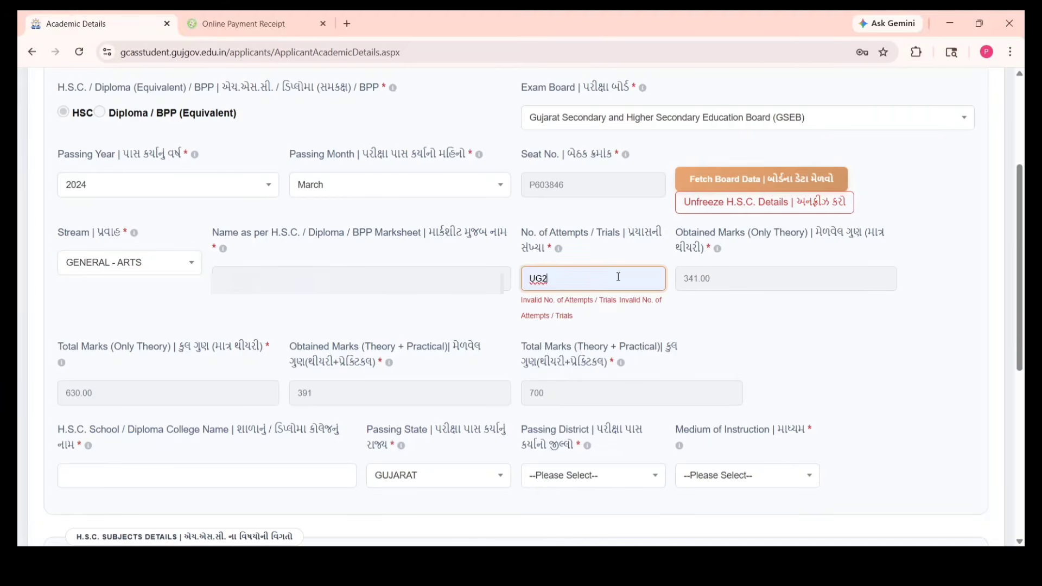
key("BackSpace")
key("BackSpace")
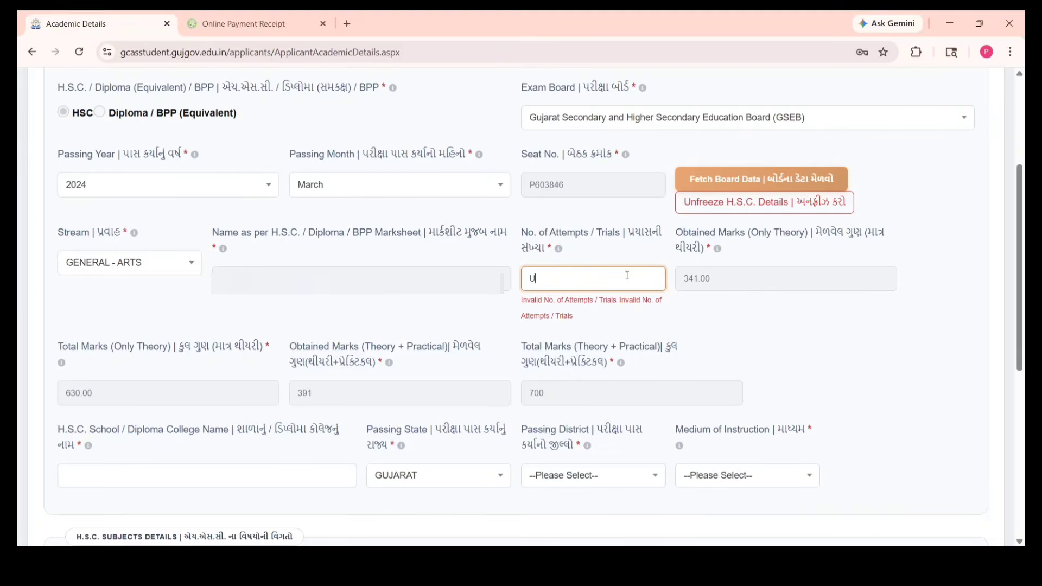
left_click(713, 322)
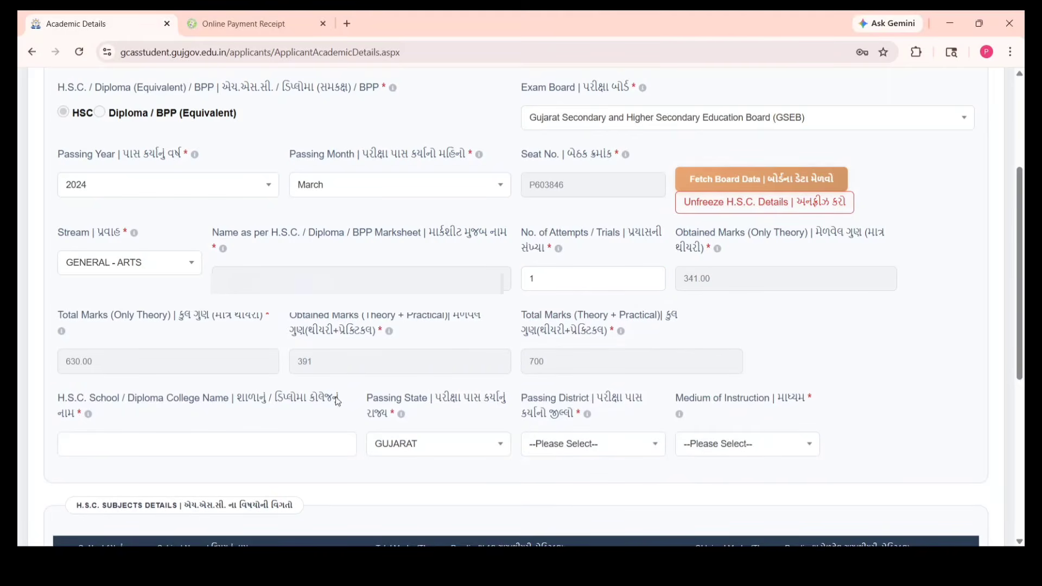
left_click(160, 439)
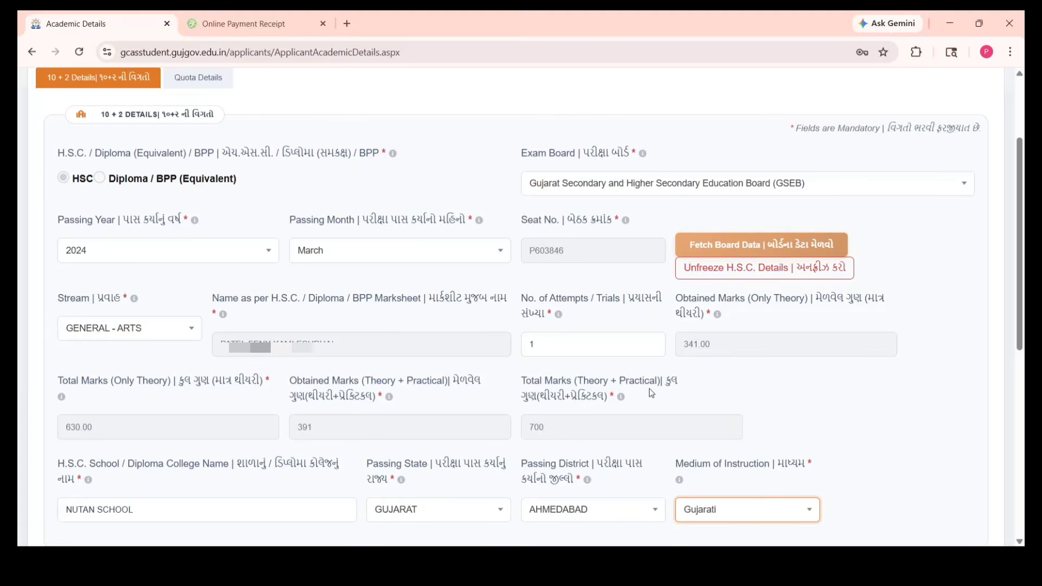
Save the 10+2 details below the subjects table and acknowledge the success message.
scroll(651, 393, "down", 4)
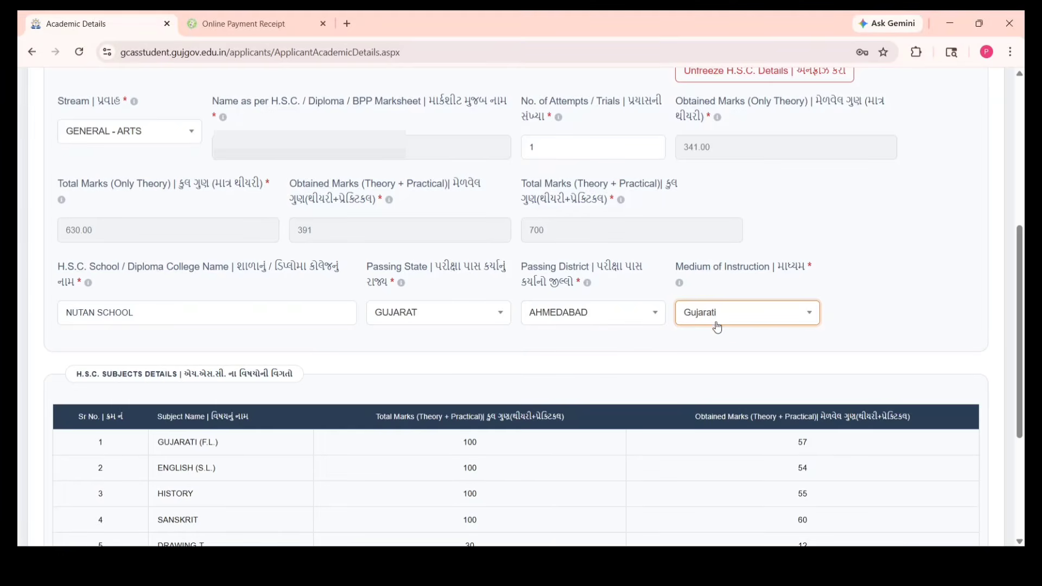
scroll(718, 328, "down", 1)
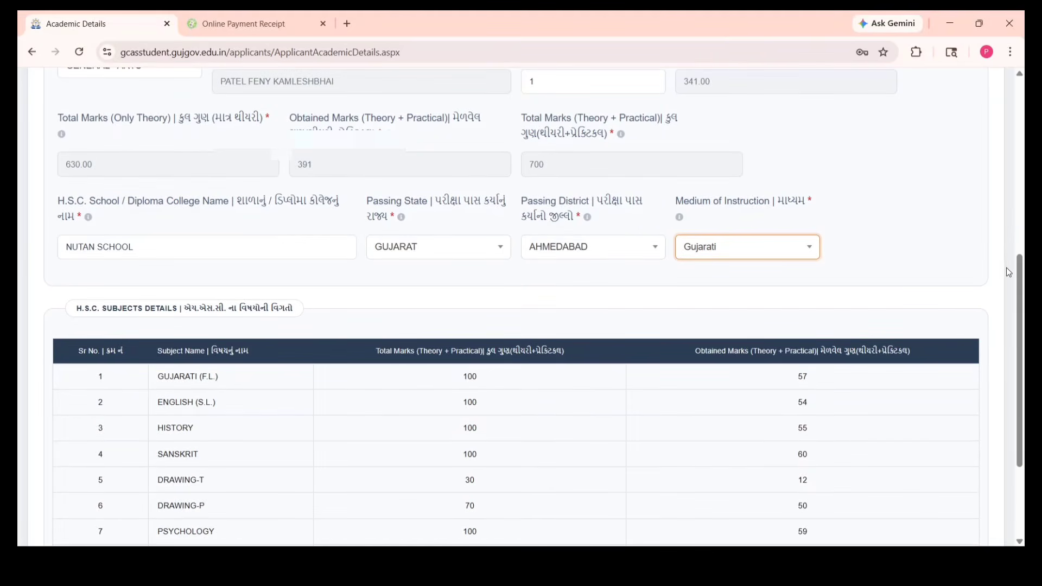
left_click_drag(1019, 312, 1019, 380)
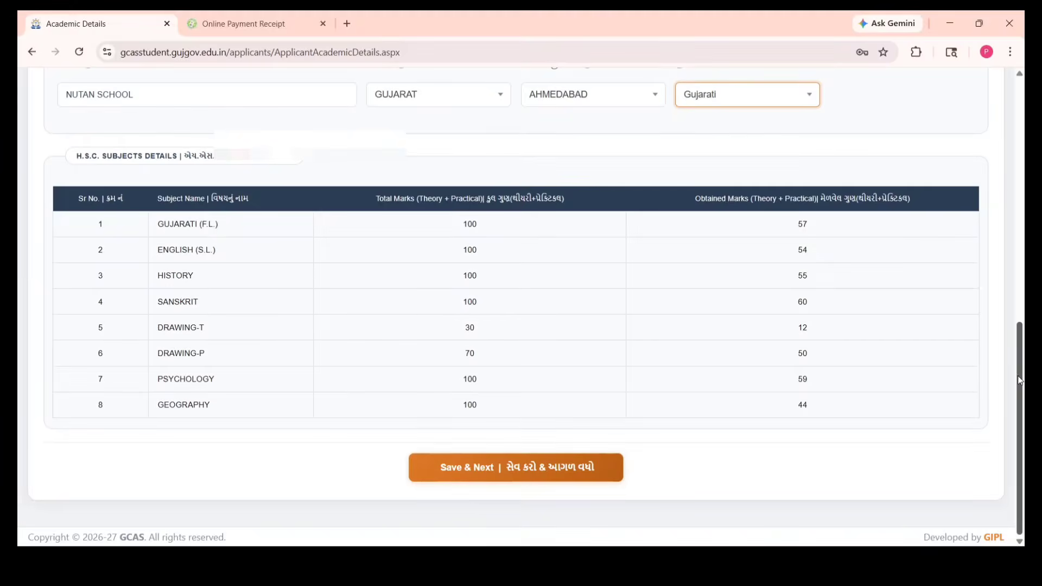
left_click(530, 470)
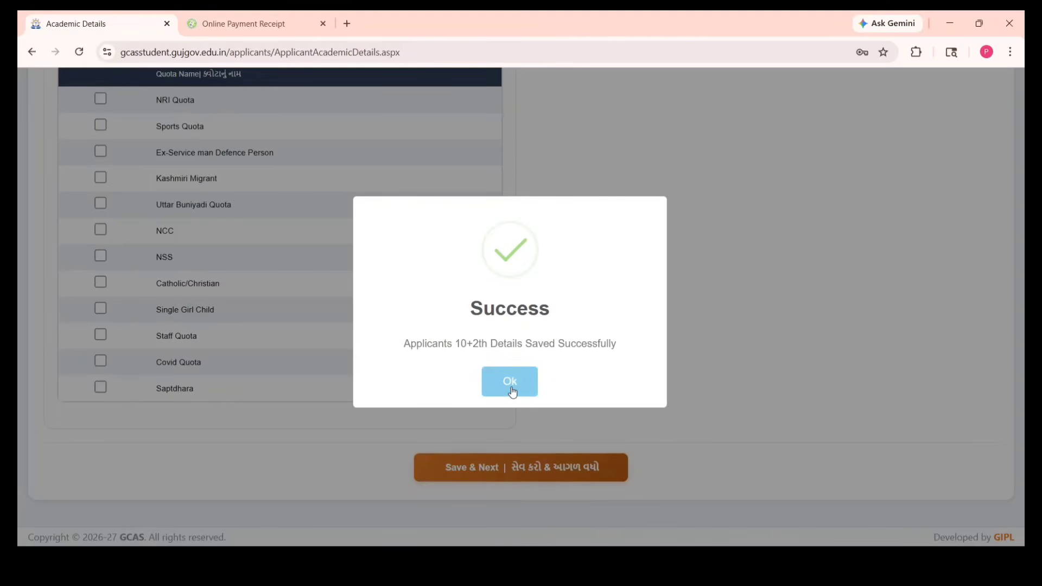
left_click(510, 381)
scroll(355, 363, "up", 3)
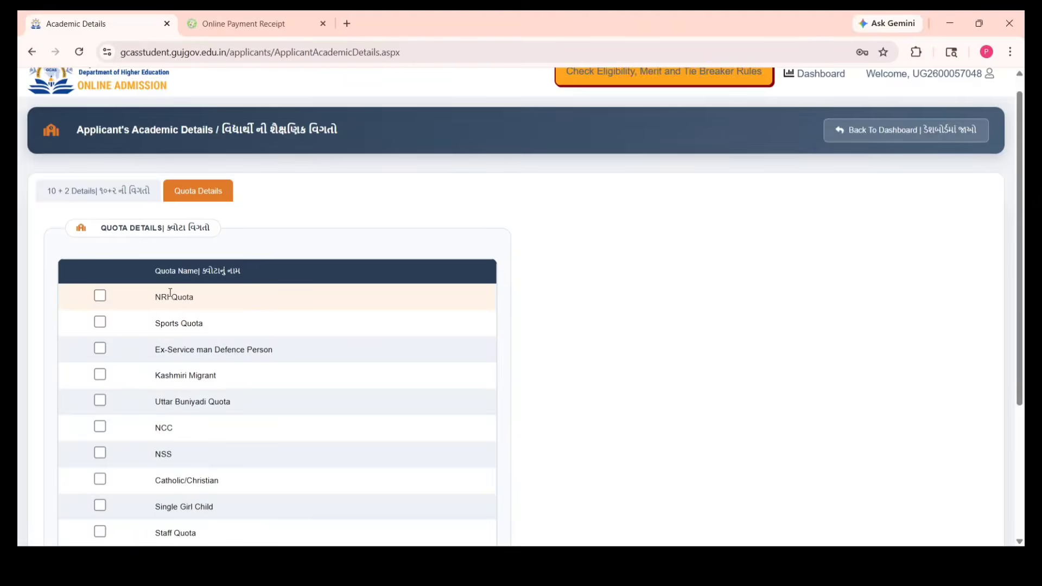
Leave every quota unticked, save the Quota Details, and dismiss the saved message.
scroll(170, 295, "down", 1)
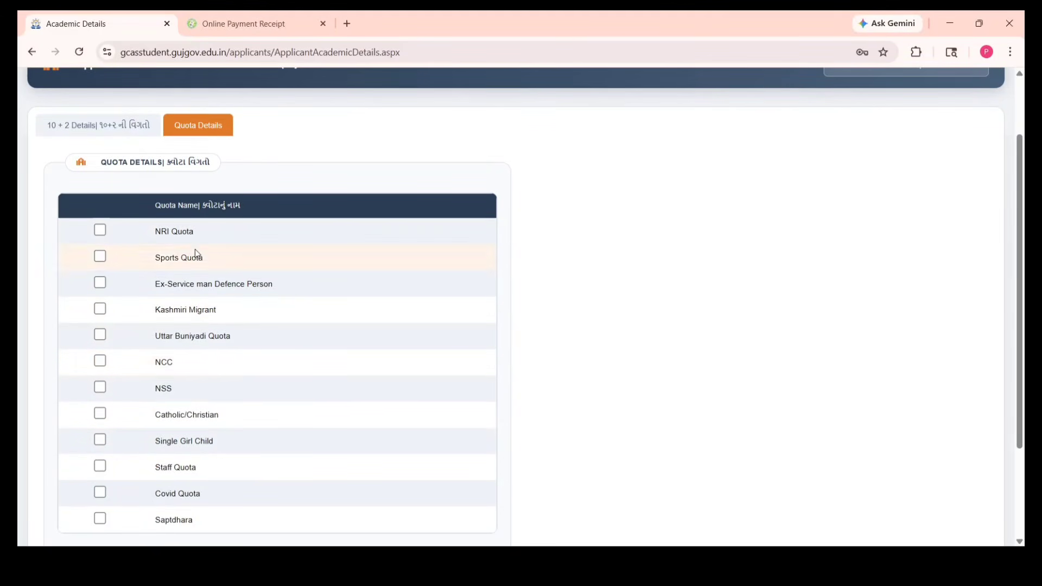
scroll(245, 413, "down", 3)
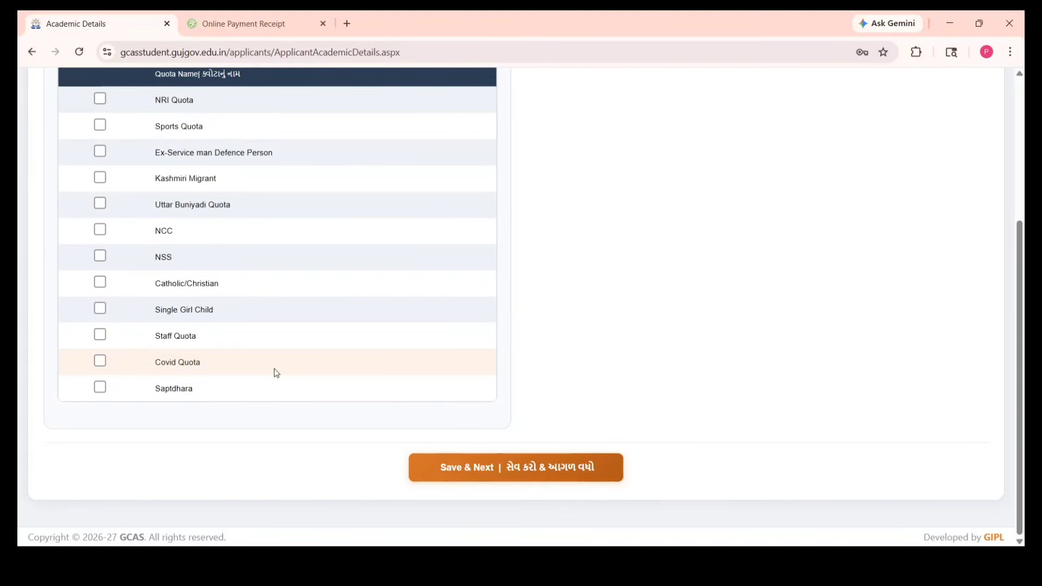
scroll(275, 369, "up", 3)
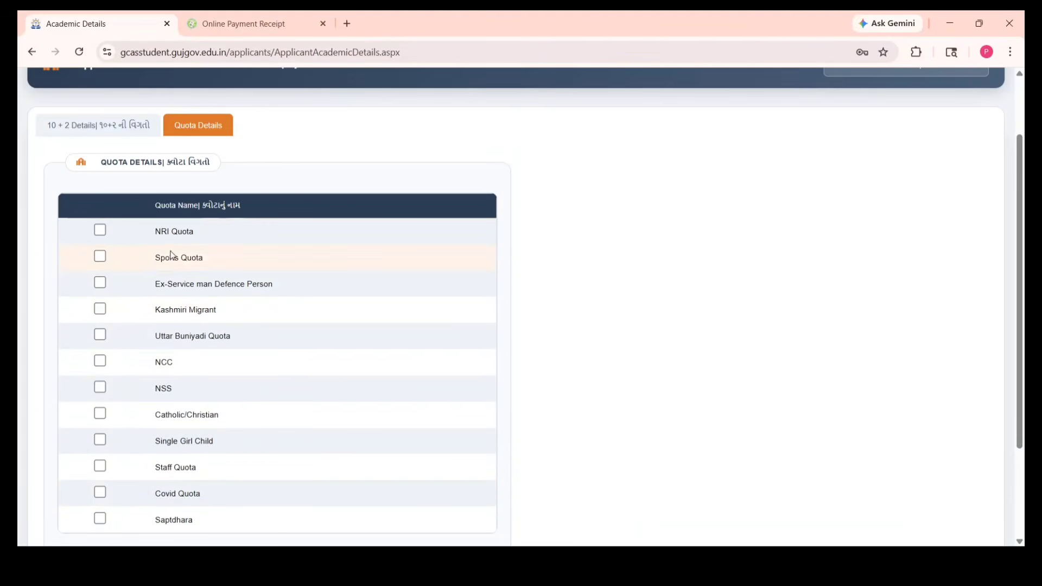
scroll(502, 356, "down", 3)
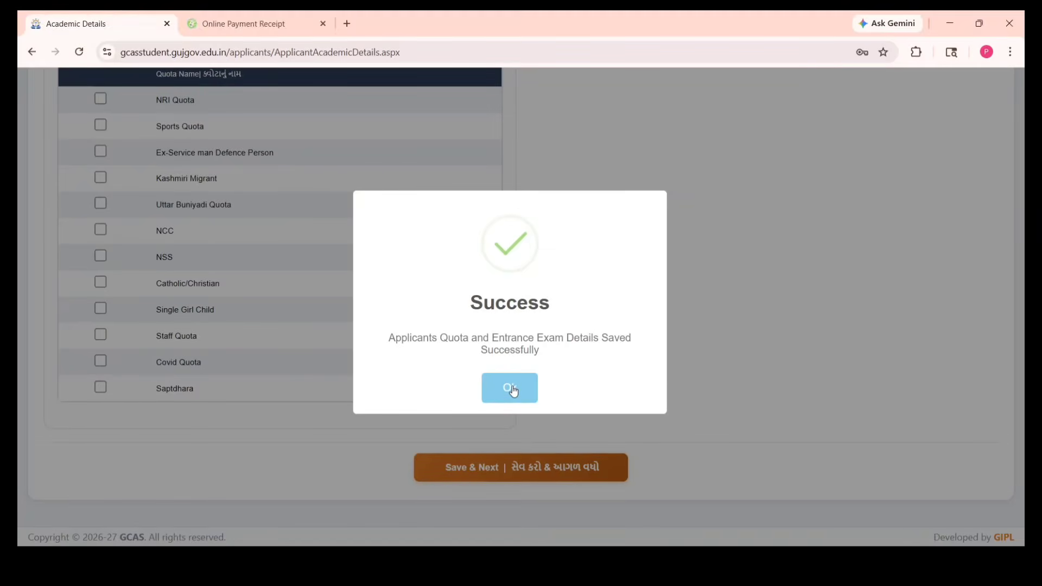
left_click(514, 390)
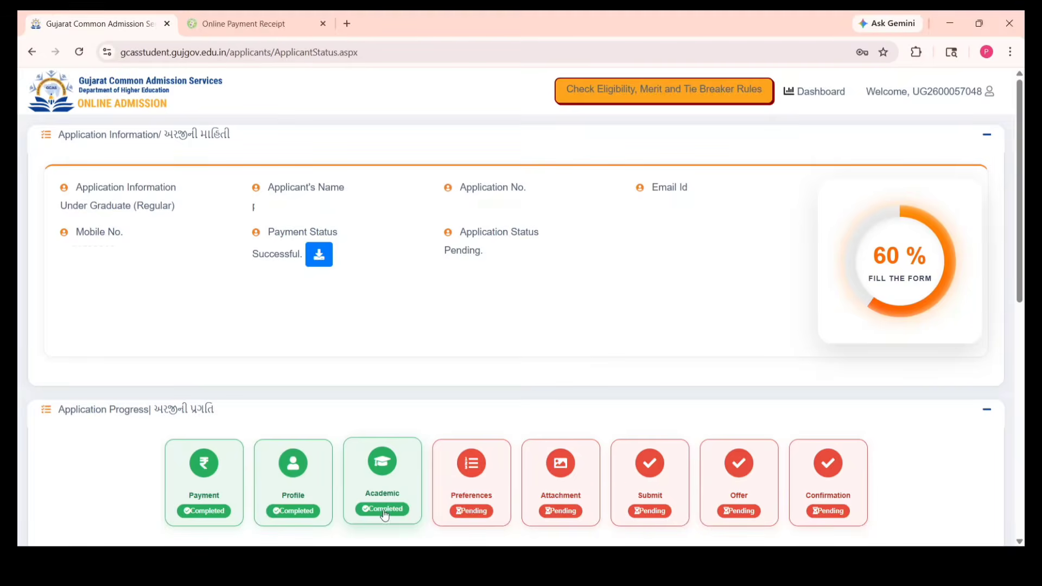
Open the Preferences card from the 60%-complete dashboard.
left_click(474, 487)
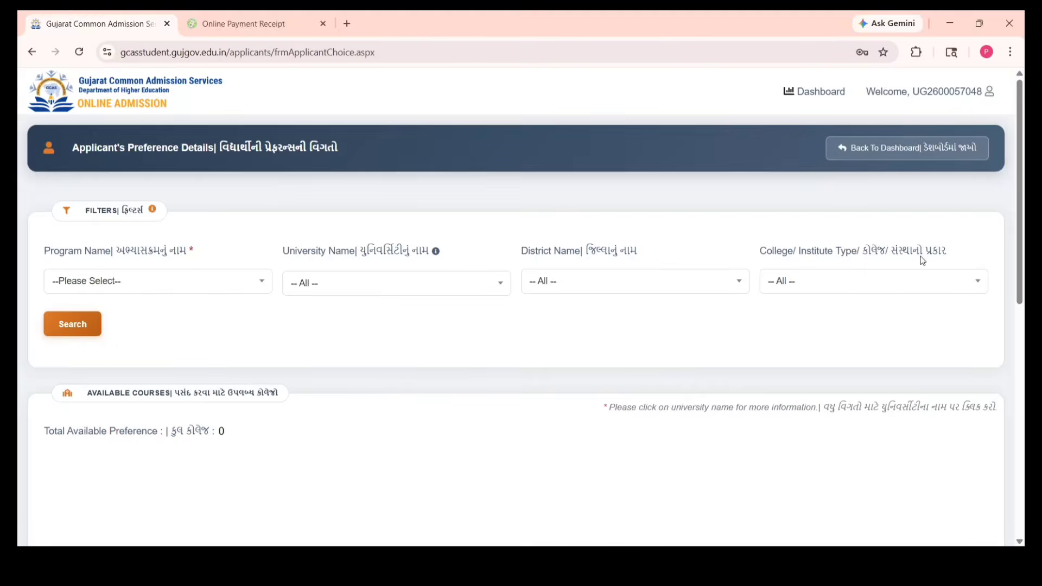
Set the filters to BACHELOR OF ARTS, GUJARAT UNIVERSITY, AHMEDABAD and Government college type.
left_click(151, 286)
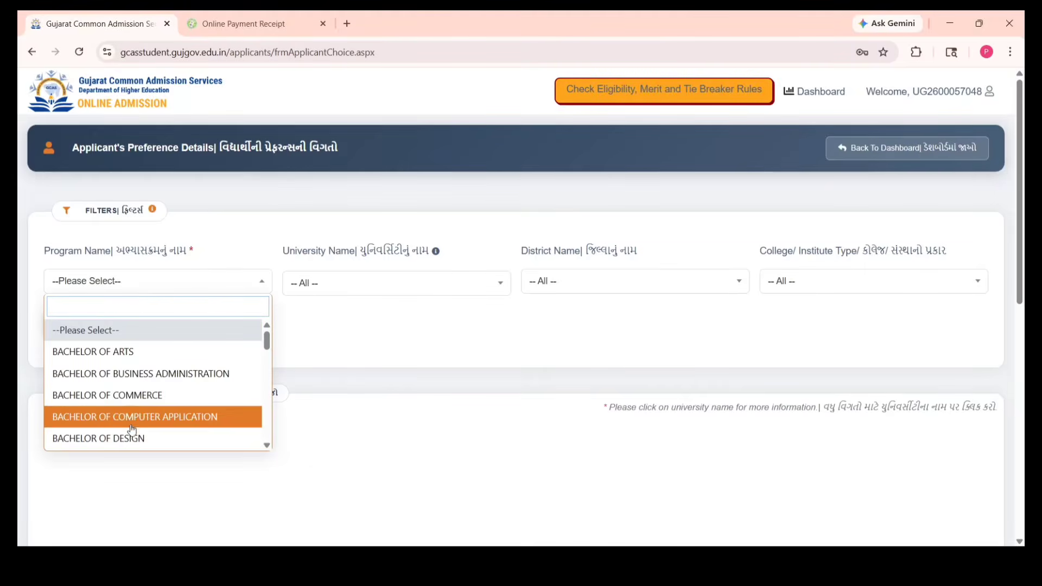
left_click_drag(267, 345, 243, 334)
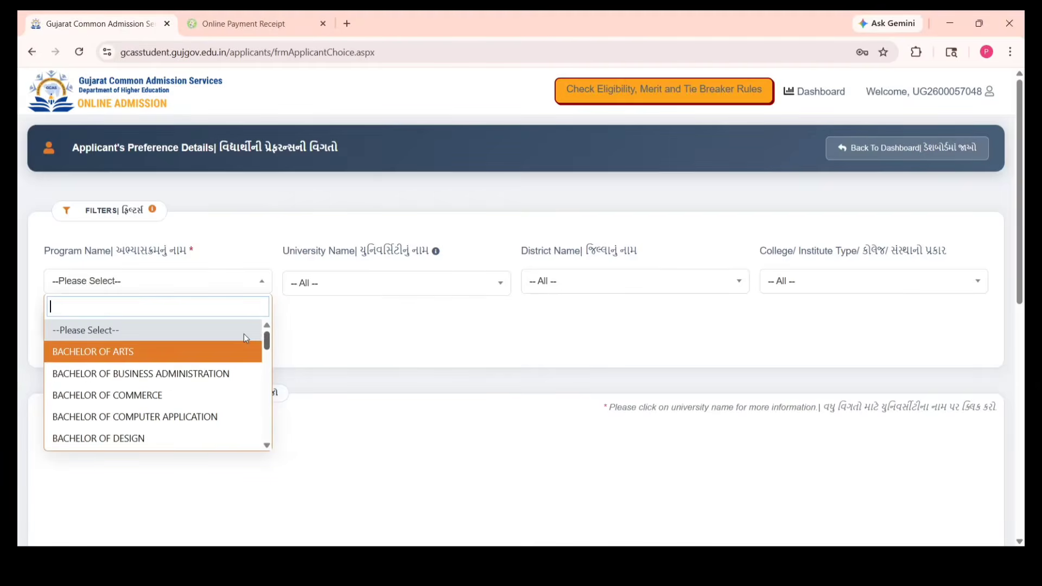
left_click(155, 356)
left_click(377, 293)
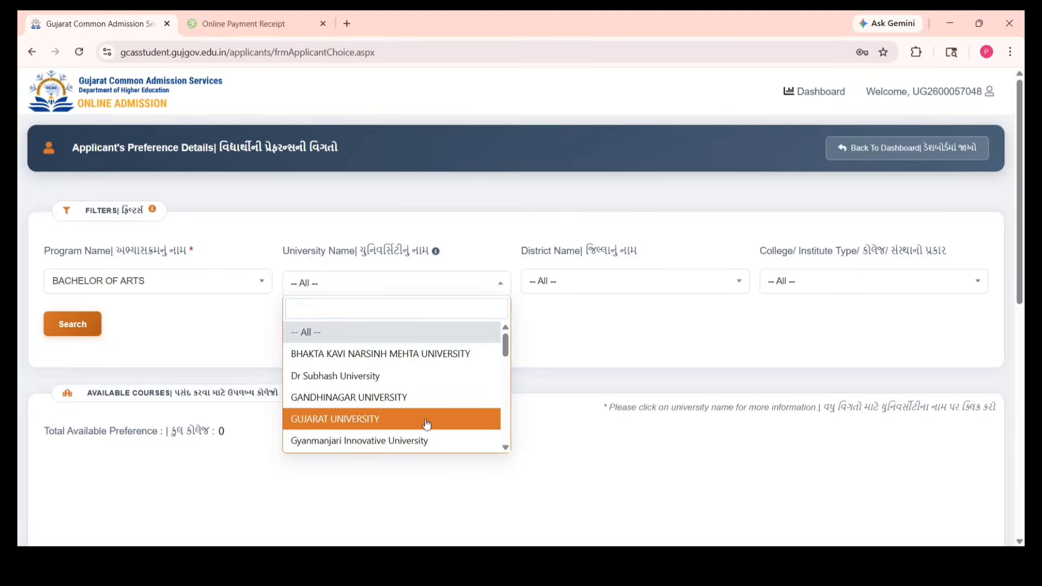
left_click(426, 424)
left_click(587, 283)
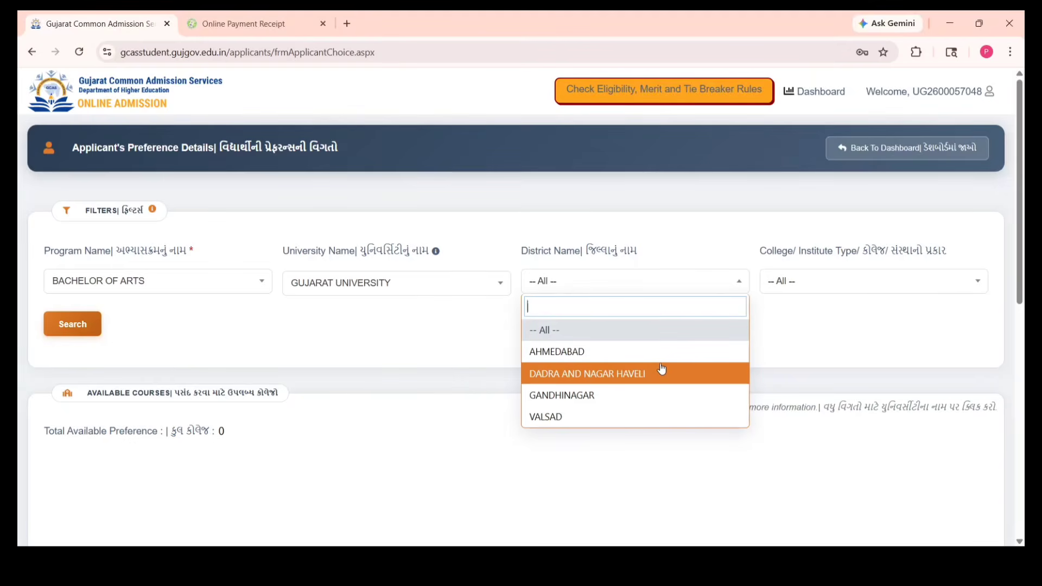
left_click(632, 354)
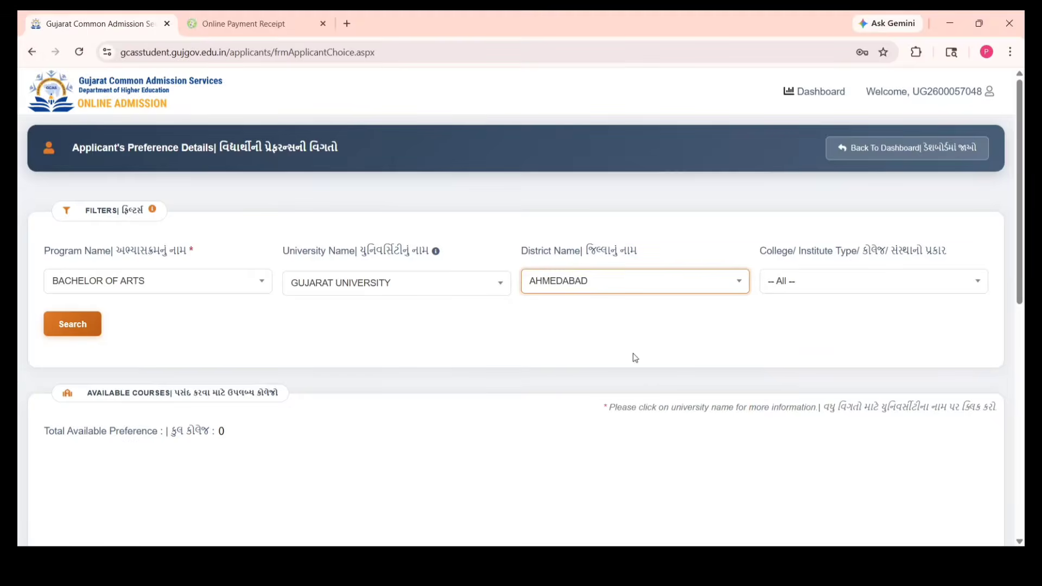
left_click(807, 286)
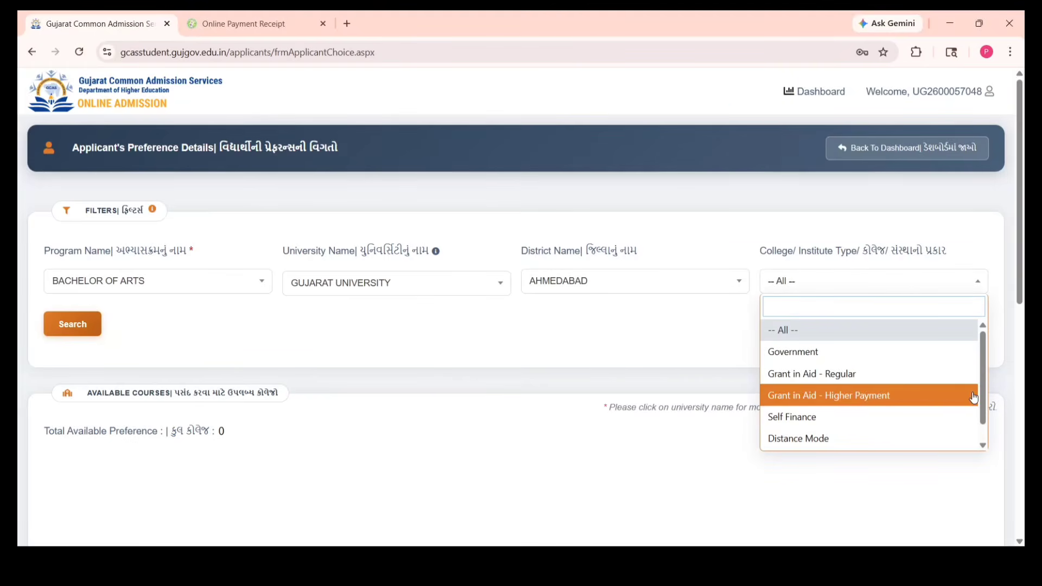
mouse_move(982, 399)
left_mouse_down()
mouse_move(981, 418)
mouse_move(981, 382)
left_mouse_up()
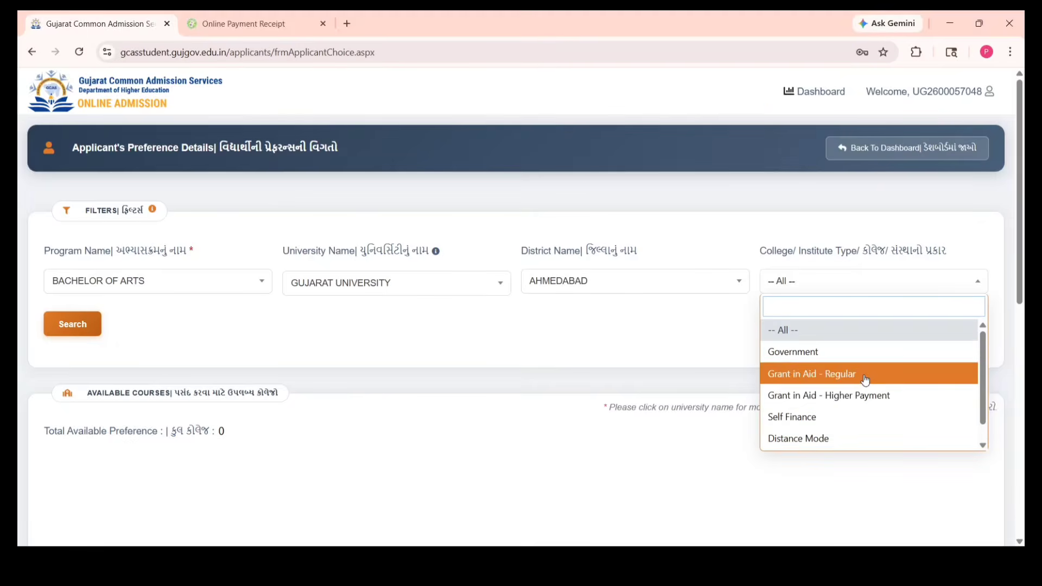
left_click(858, 358)
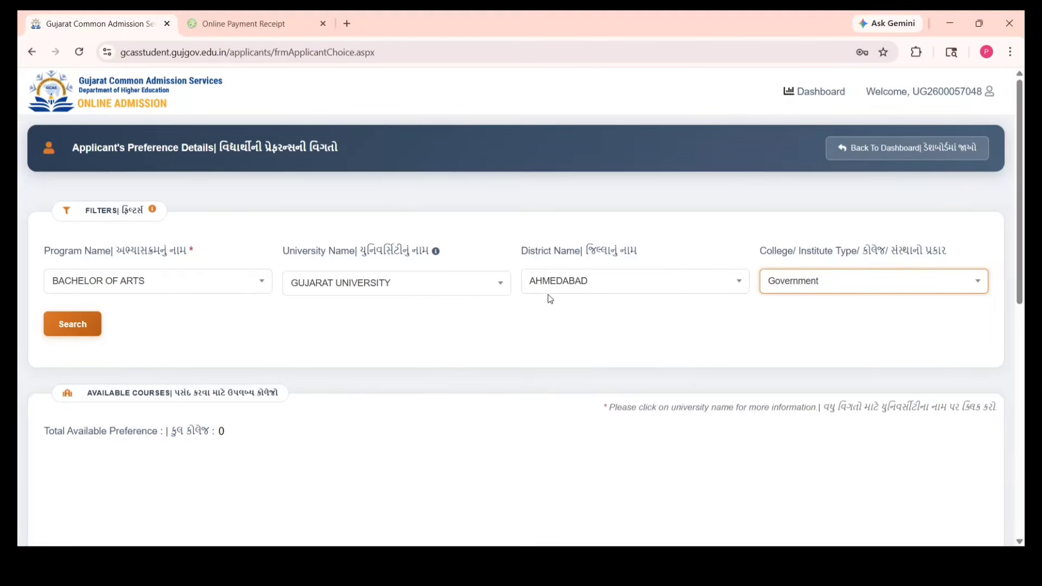
Search and view the 38 available courses, led by Government Arts College, Maninagar.
left_click(73, 325)
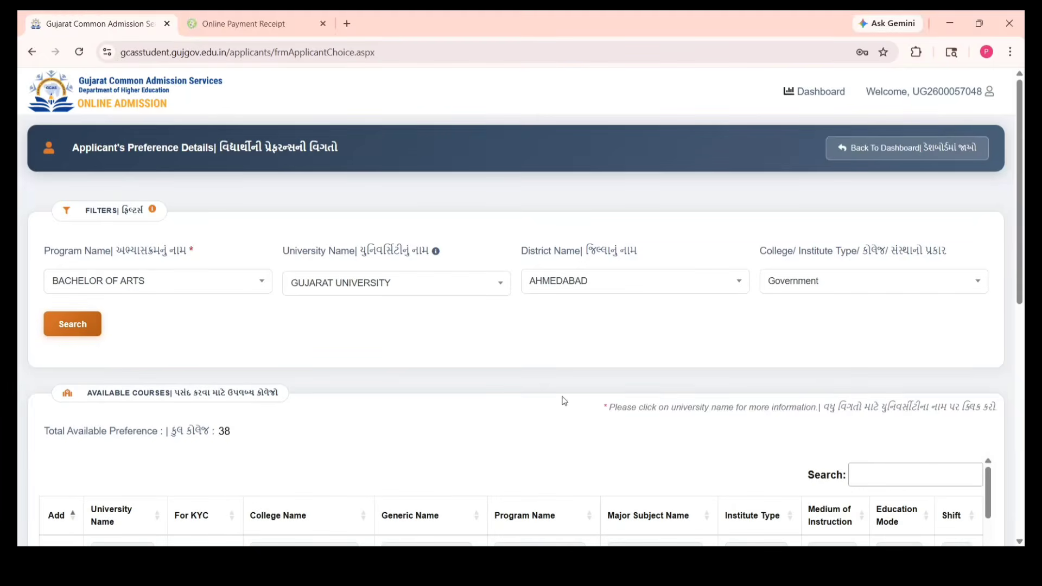
left_click_drag(1023, 270, 1022, 417)
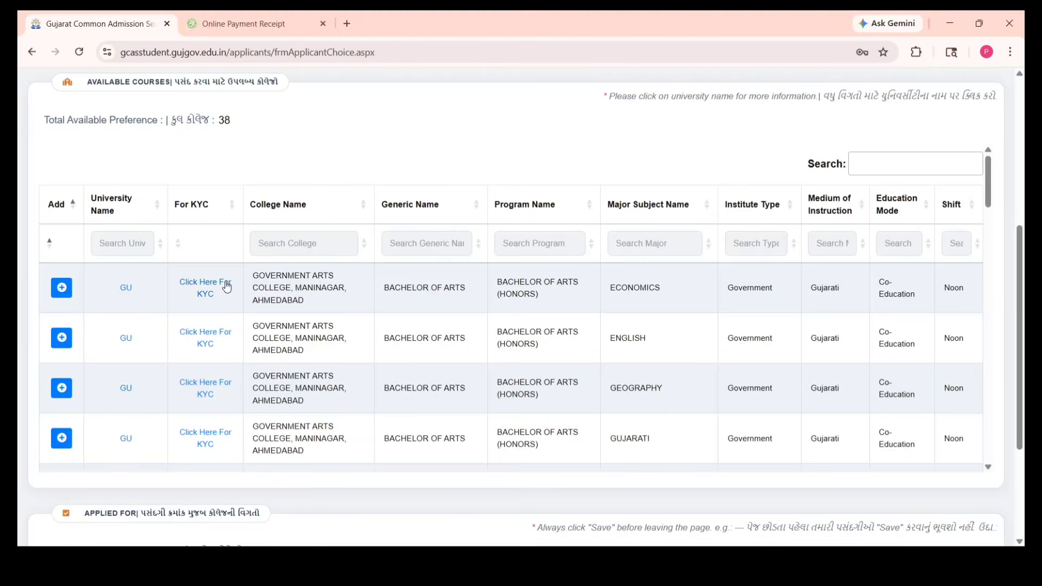
Add the BA (Honors) Economics, History and Indian Culture courses from Available Courses as preferences.
left_click(62, 288)
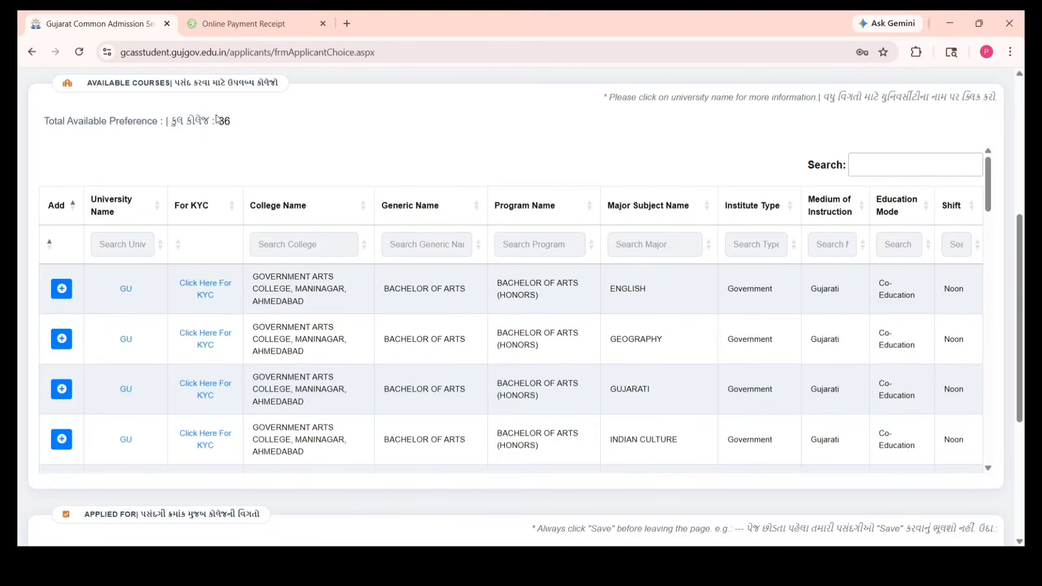
left_click_drag(1018, 240, 1024, 386)
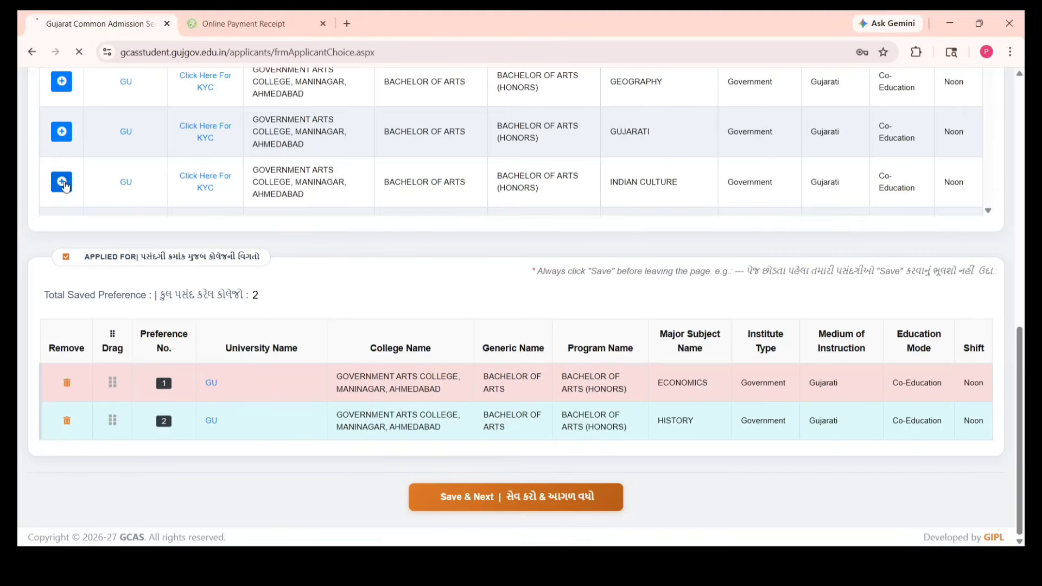
left_click(62, 183)
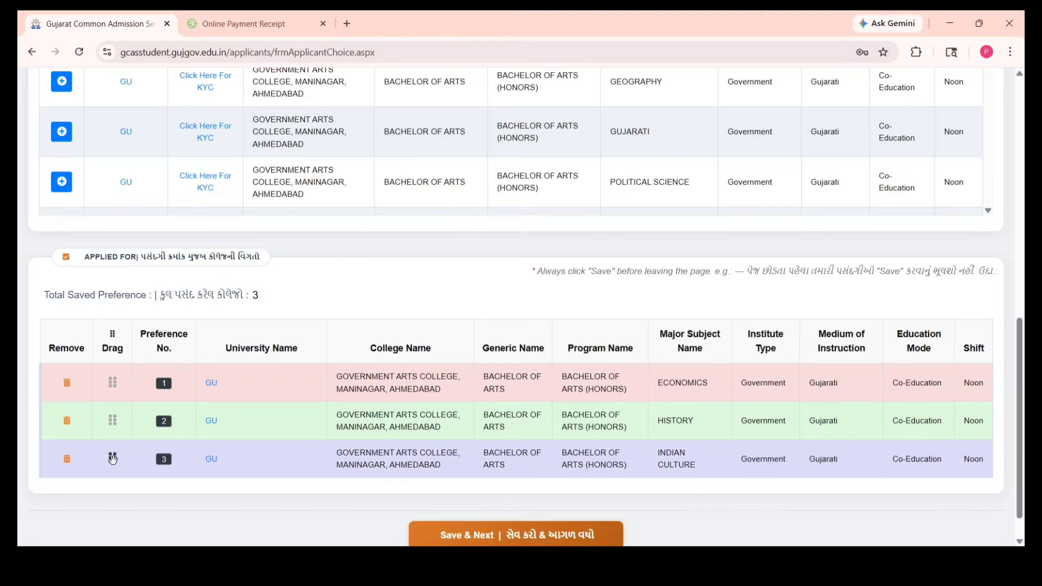
Move Indian Culture to the top of the Applied For list and save the order.
left_click_drag(112, 458, 109, 373)
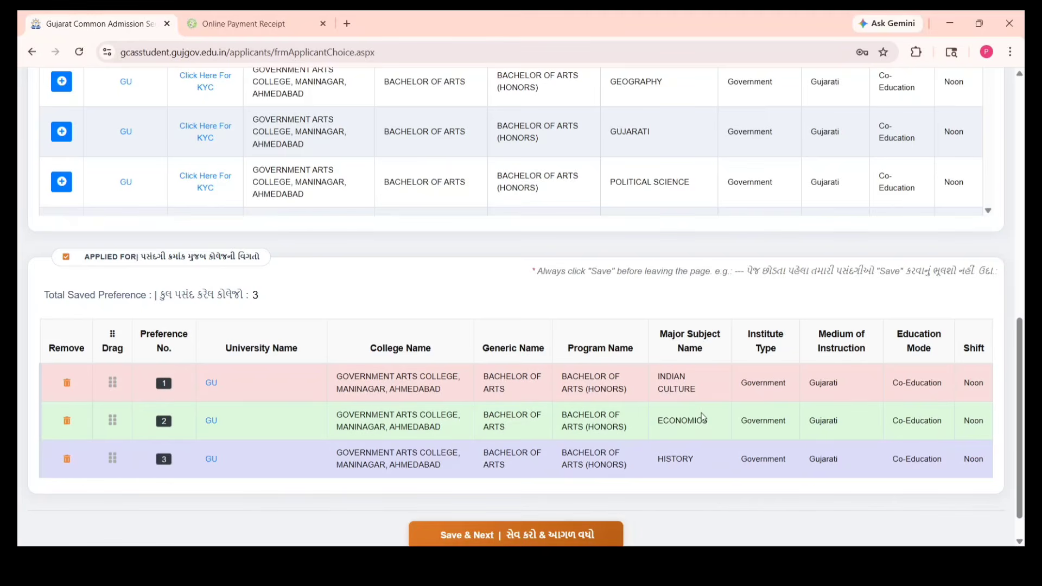
scroll(624, 457, "down", 1)
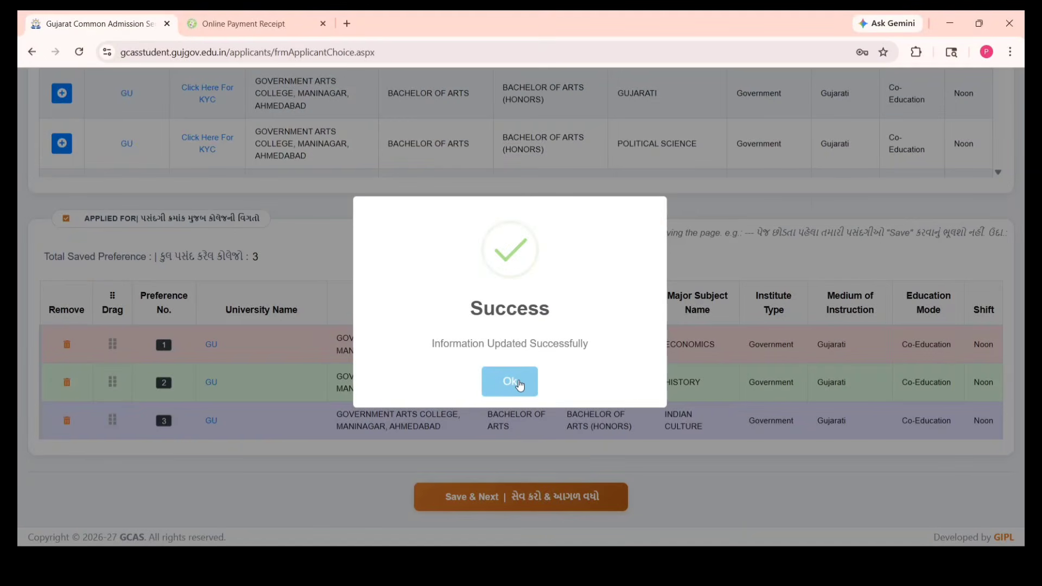
left_click(519, 383)
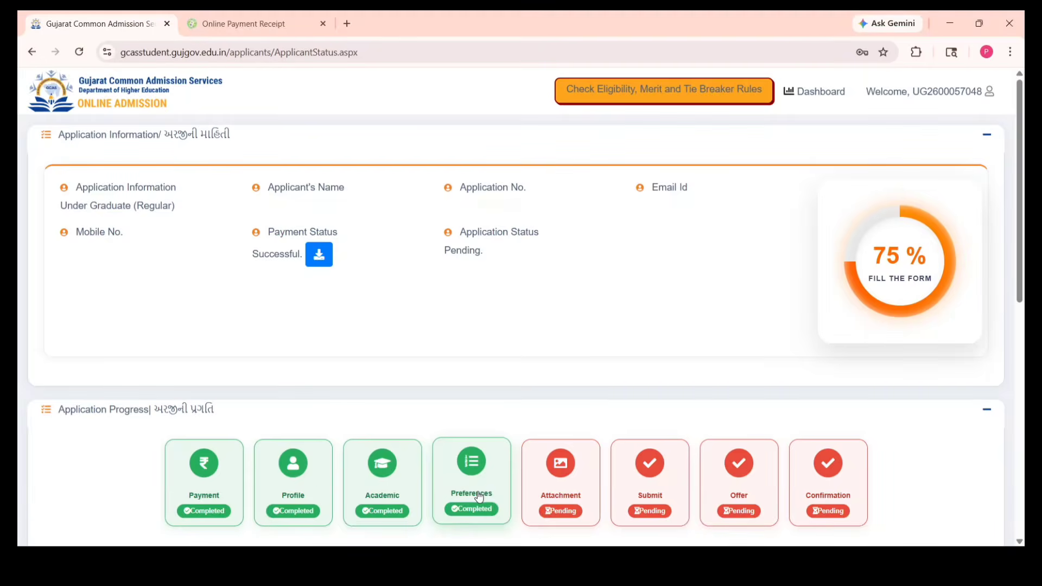
Attach the four required document files and save them.
left_click(566, 487)
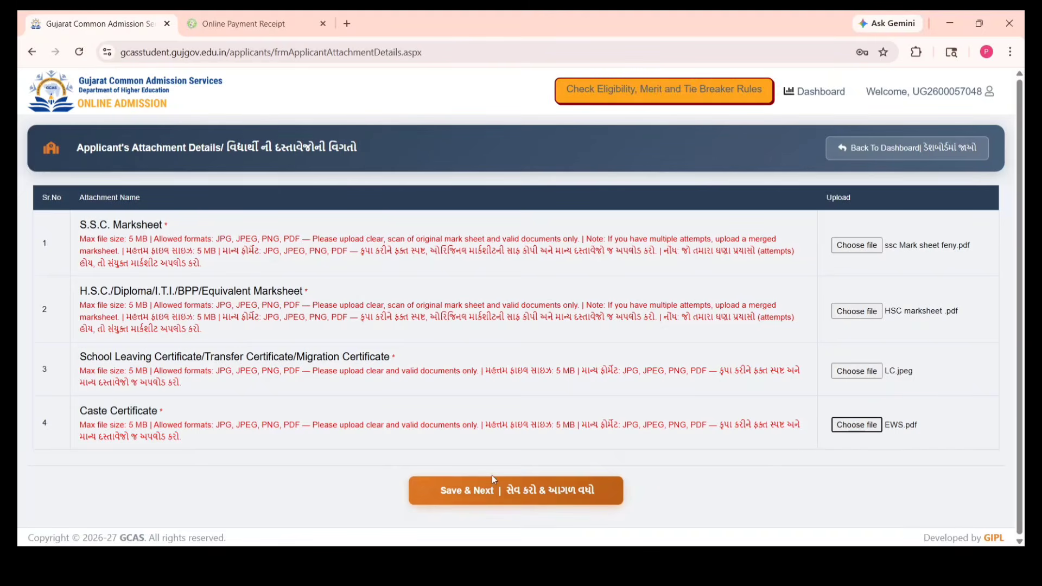
left_click(511, 495)
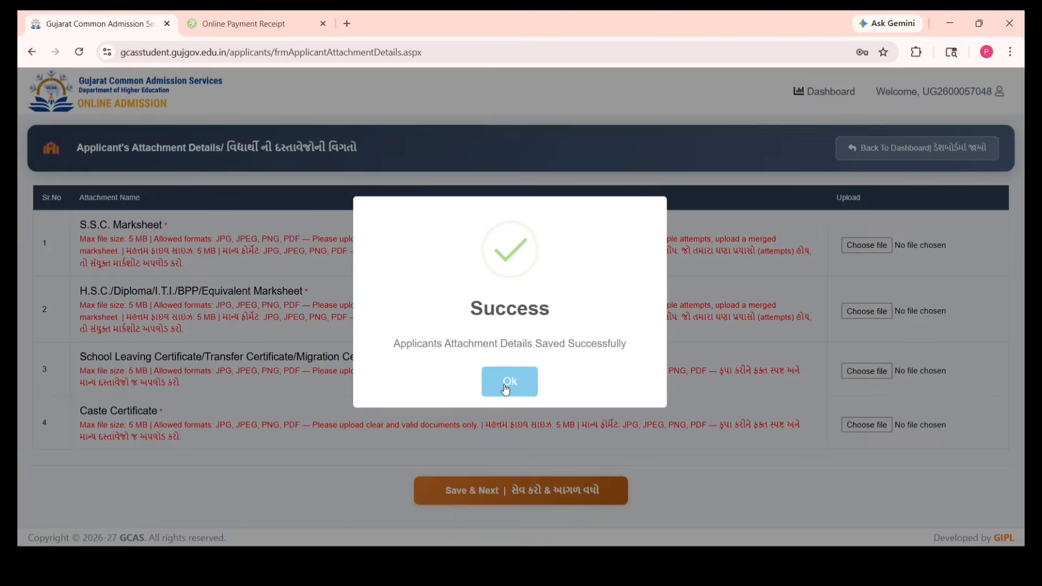
left_click(506, 386)
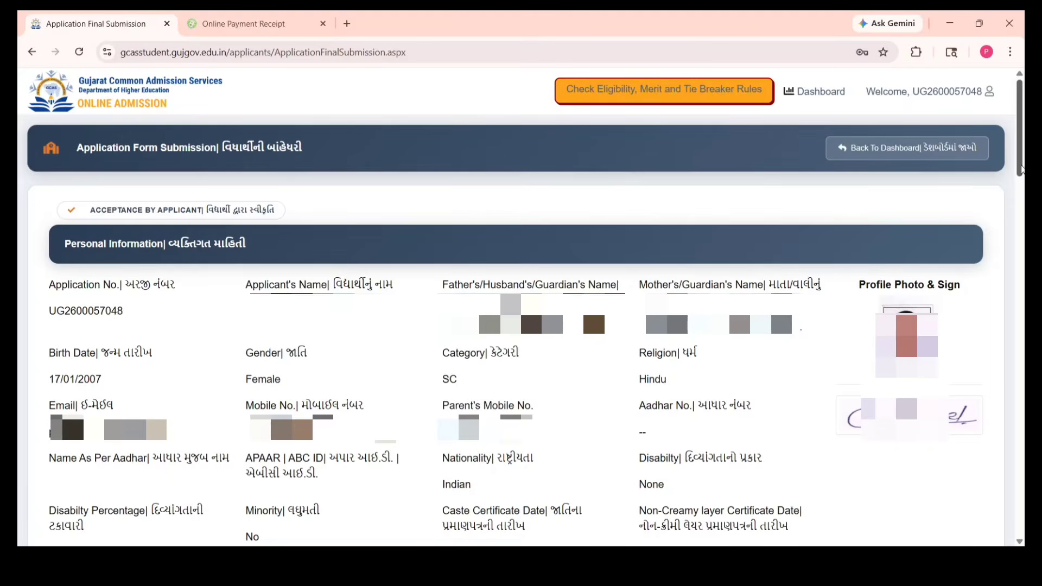
Scroll through the three Maninagar preferences and four attachments down to the Declaration by Applicant.
scroll(1005, 242, "down", 6)
scroll(1005, 242, "down", 2)
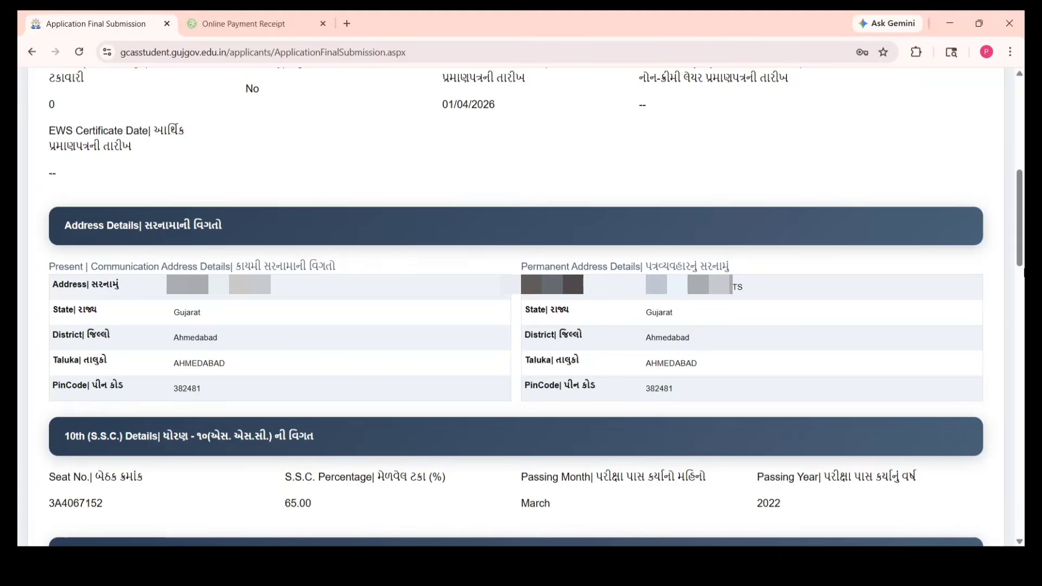
left_click_drag(1022, 250, 1011, 304)
left_click_drag(1008, 332, 1005, 436)
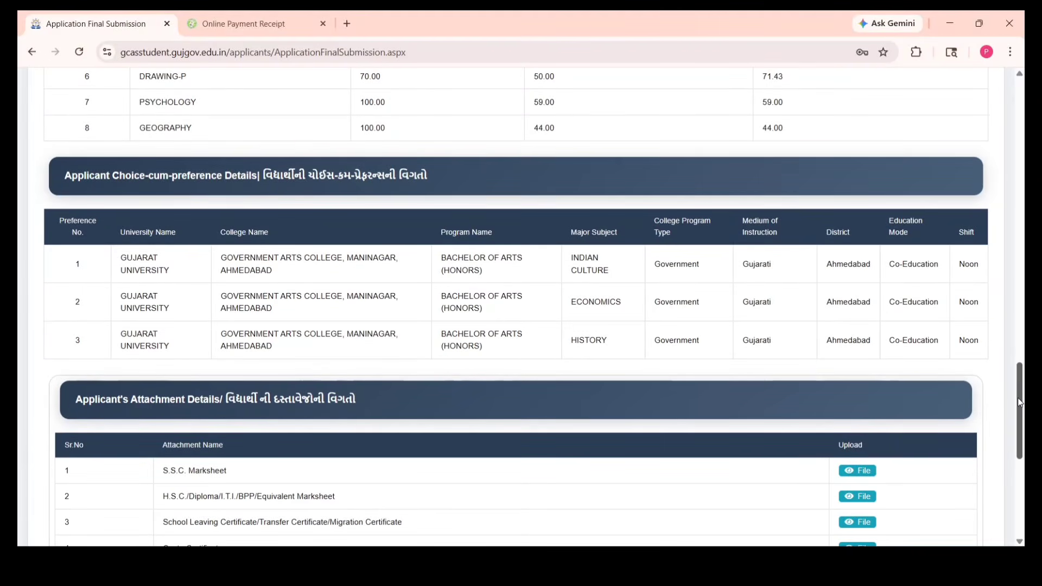
scroll(1013, 396, "down", 3)
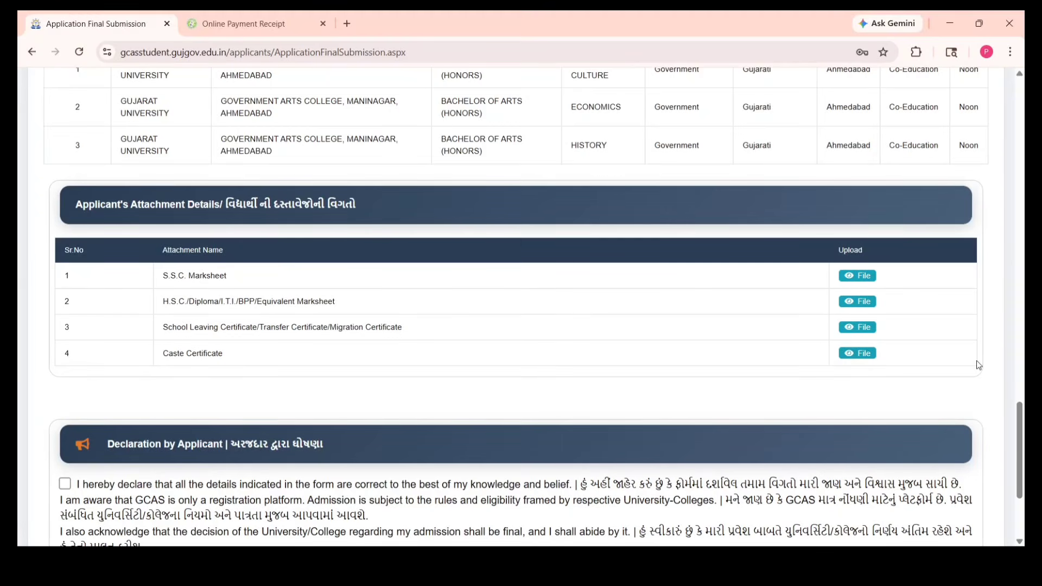
scroll(1017, 434, "down", 3)
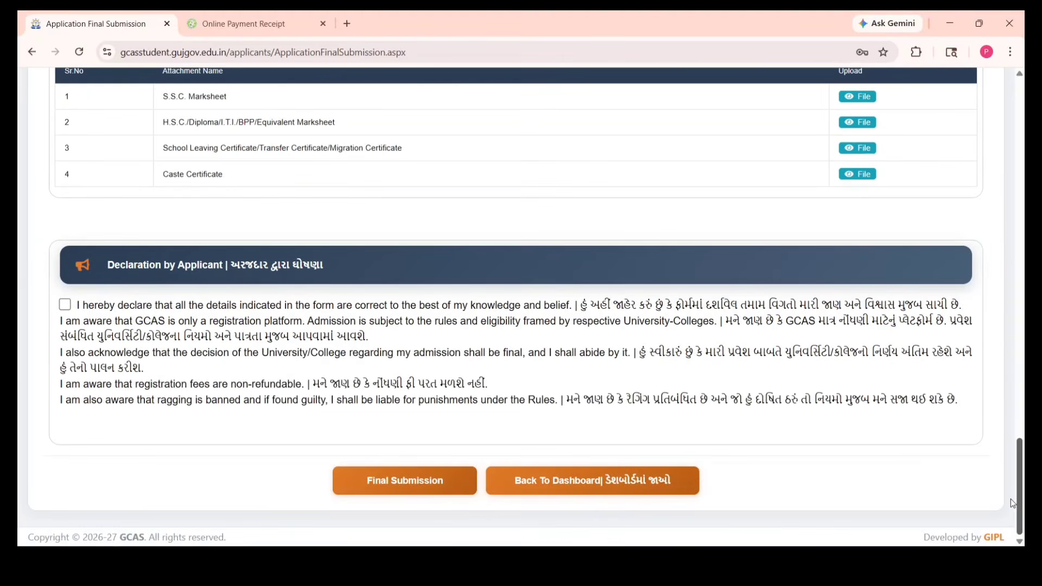
Tick the applicant declaration and confirm the Final Submission.
left_click(65, 306)
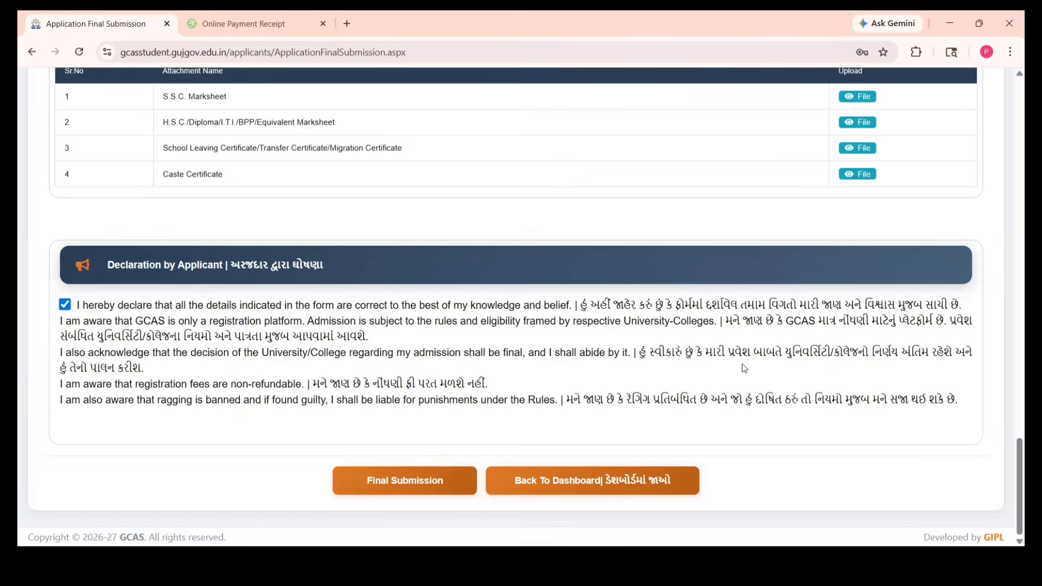
left_click(416, 491)
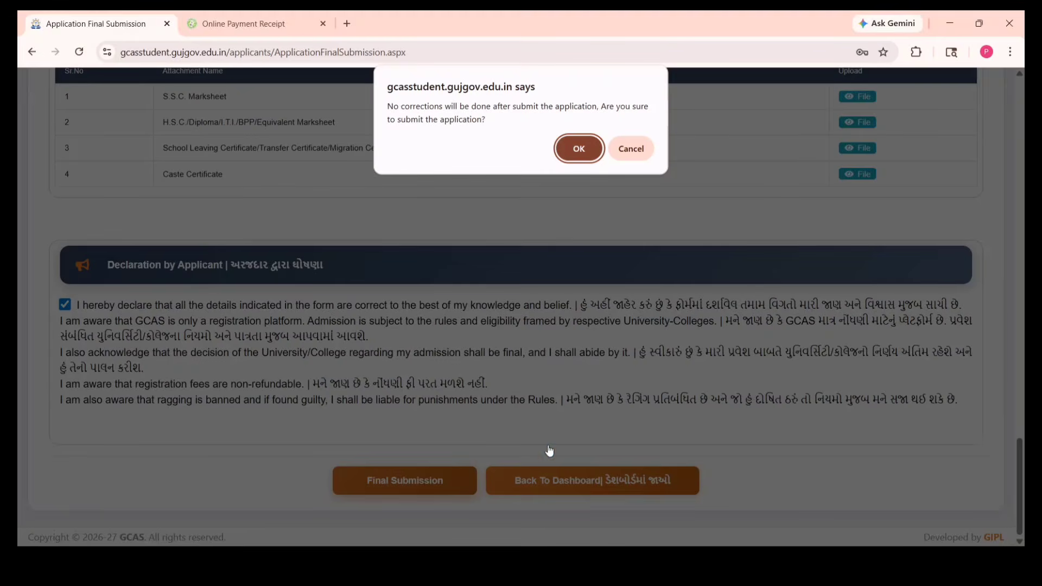
left_click(640, 155)
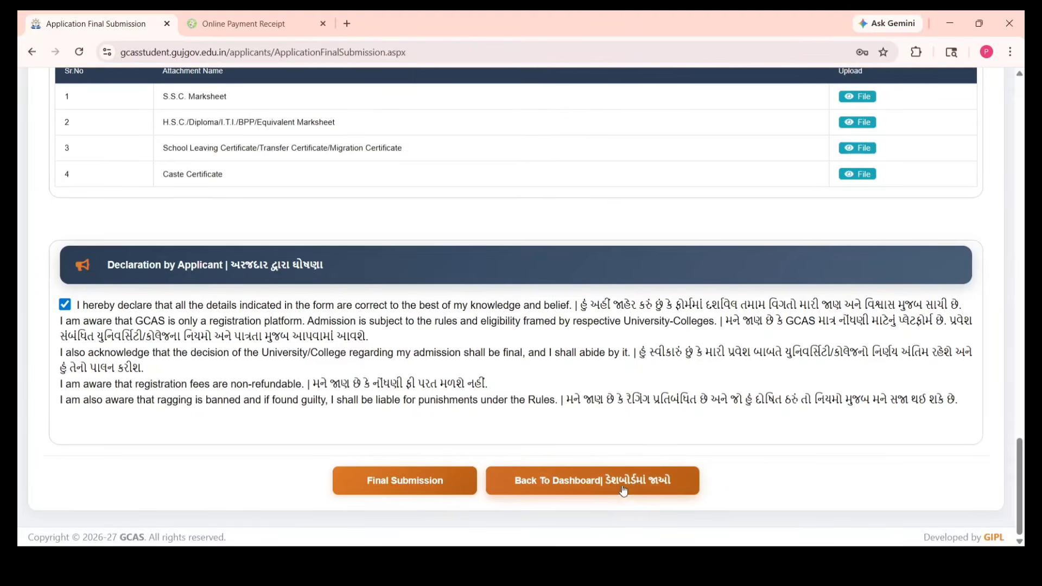
left_click(427, 481)
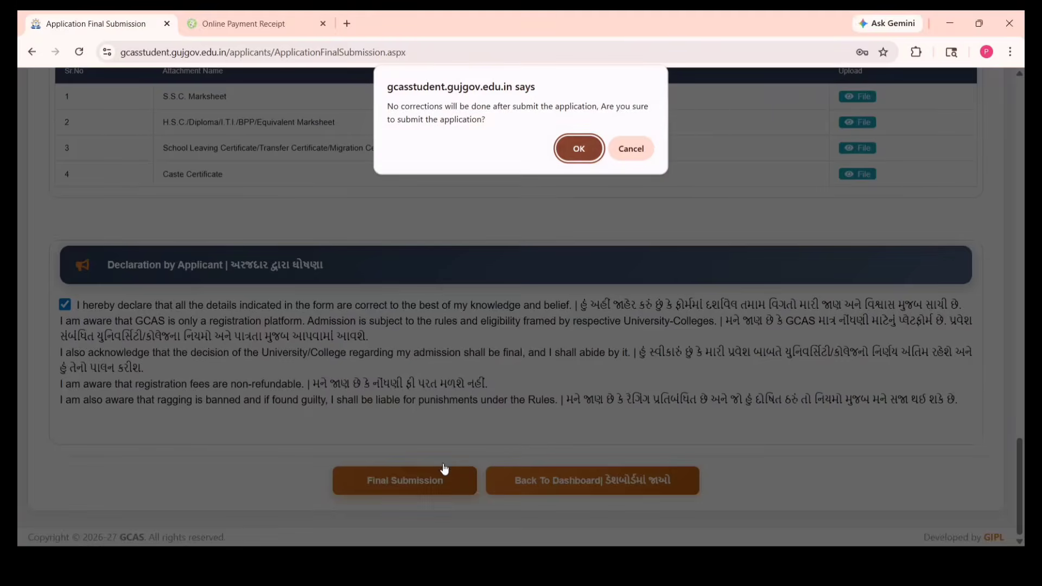
left_click(579, 151)
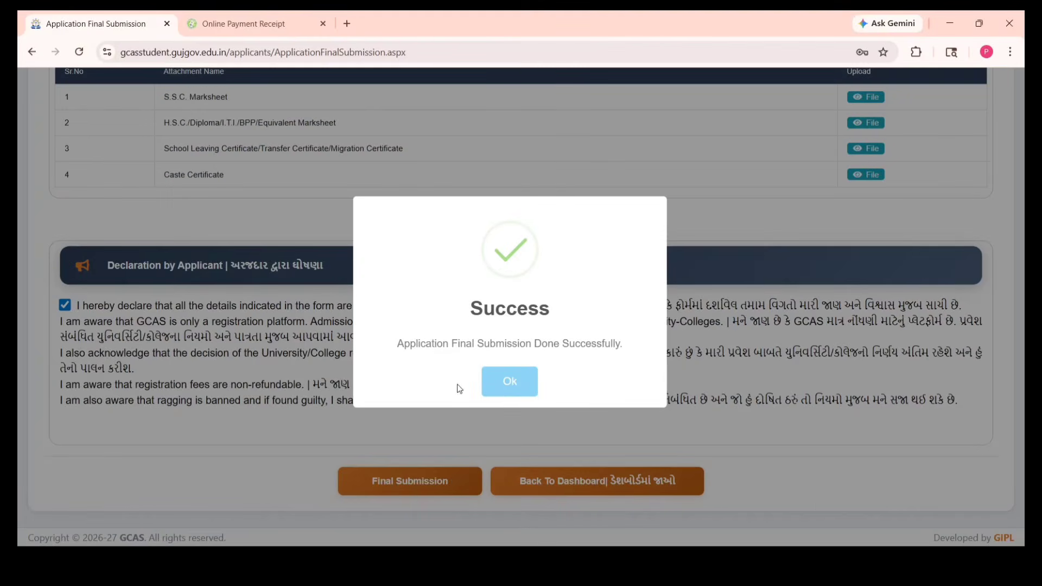
Return to the dashboard showing 100% and Submitted, then download the submitted application.
left_click(512, 389)
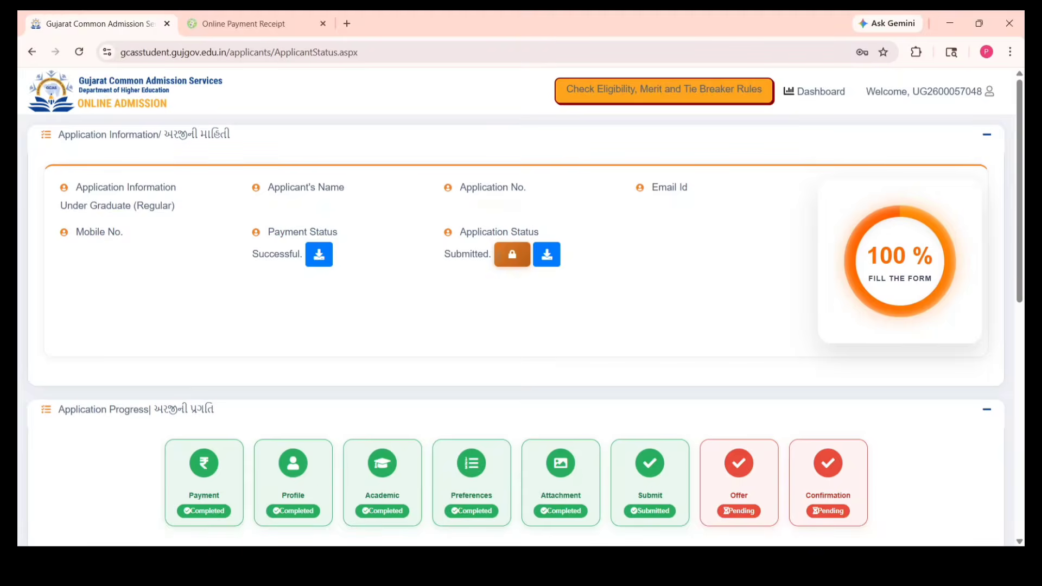
left_click(551, 265)
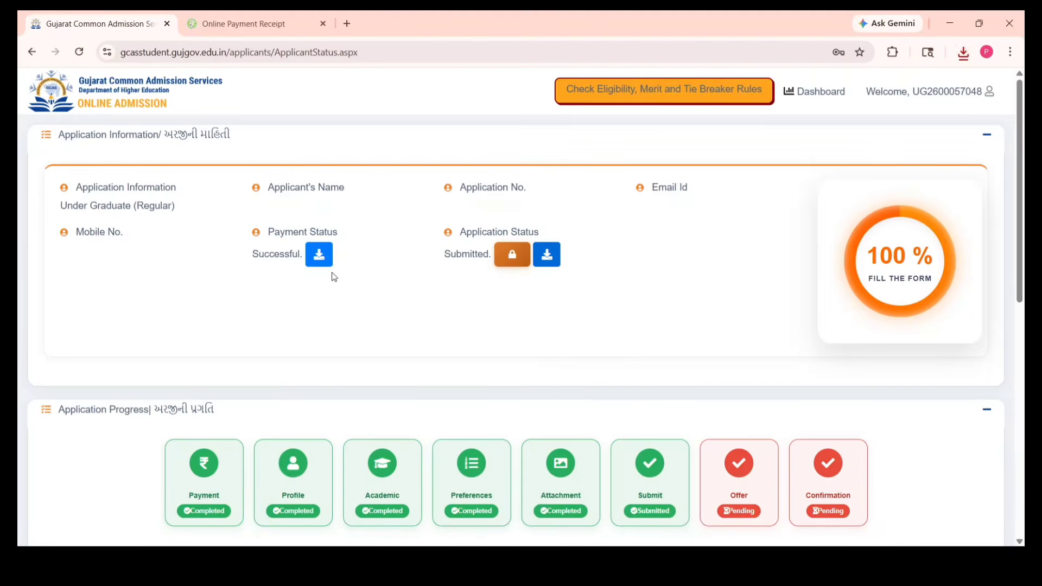